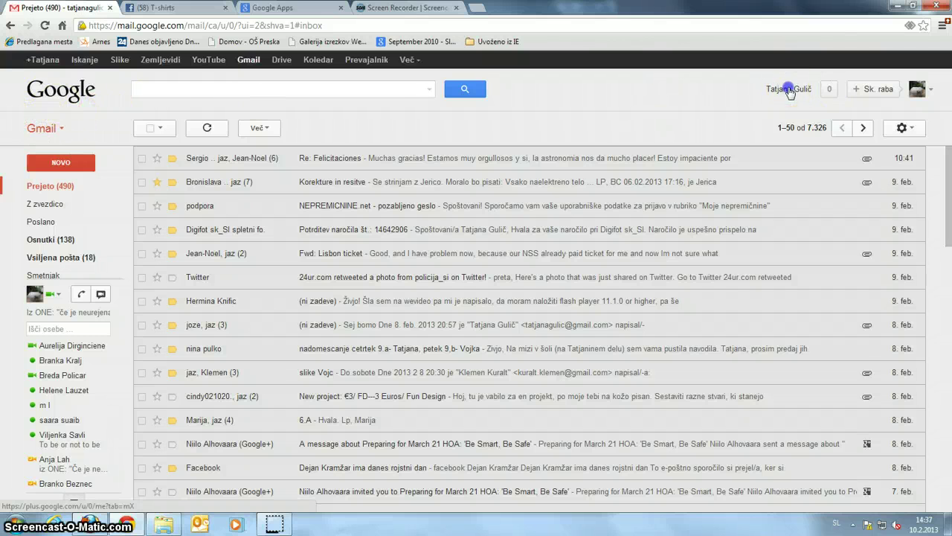
- Choose 'Dodaj račun' from the account menu to reach the second-account sign-in page
{"action": "left_click", "coordinate": [790, 90]}
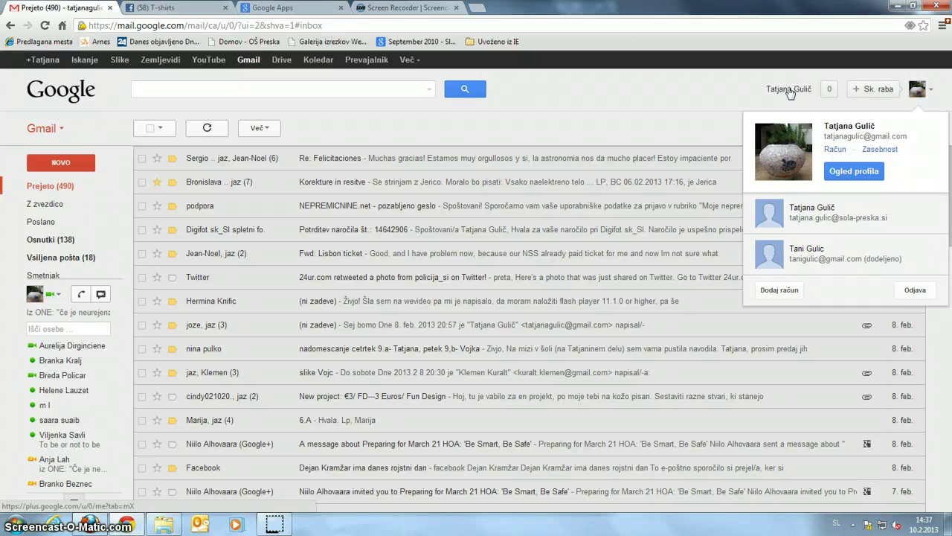
{"action": "left_click", "coordinate": [774, 290]}
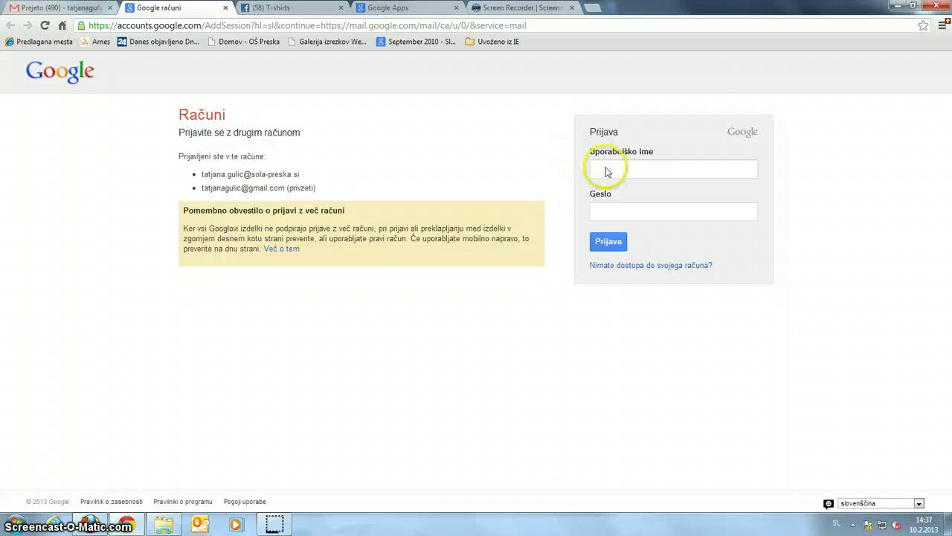
- Sign in with the saved school username and its password, retrying after the first error
{"action": "left_click", "coordinate": [607, 167]}
{"action": "left_click", "coordinate": [649, 186]}
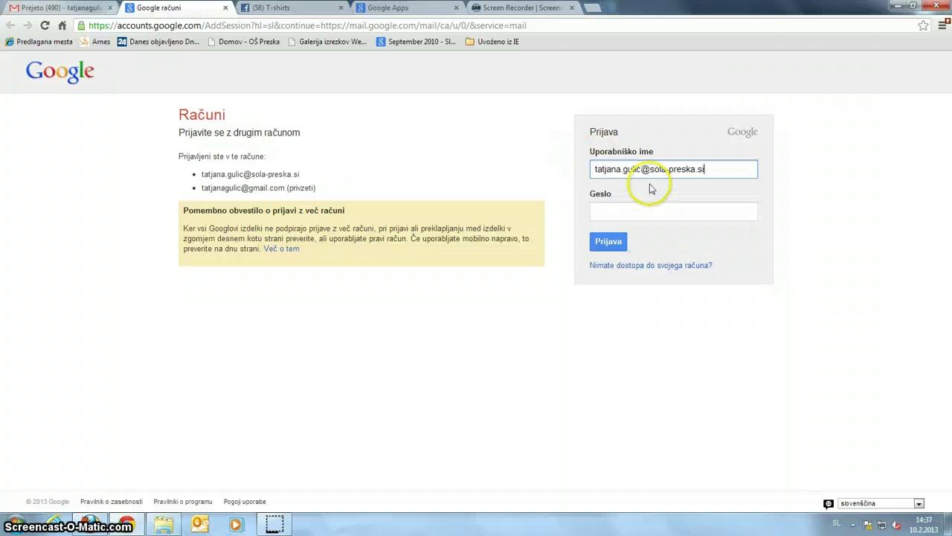
{"action": "left_click", "coordinate": [614, 211]}
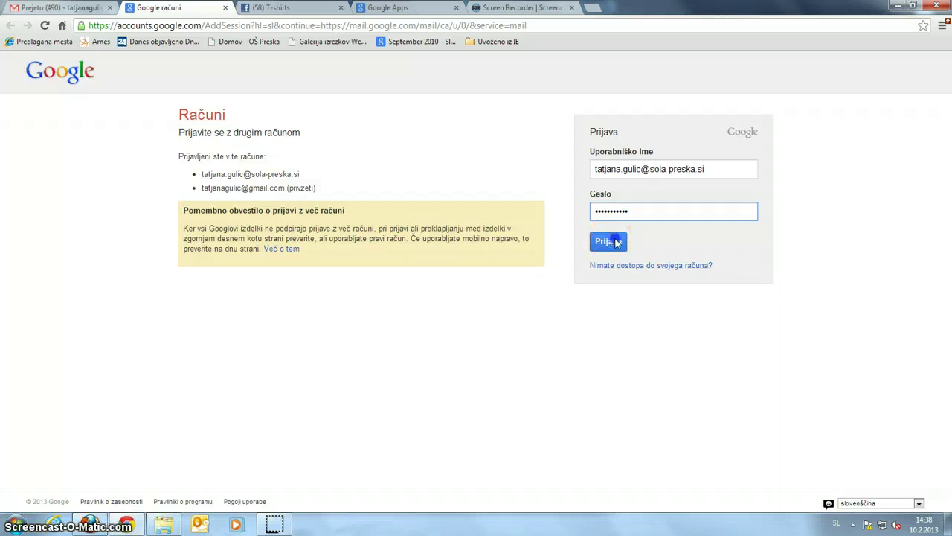
{"action": "left_click", "coordinate": [608, 241]}
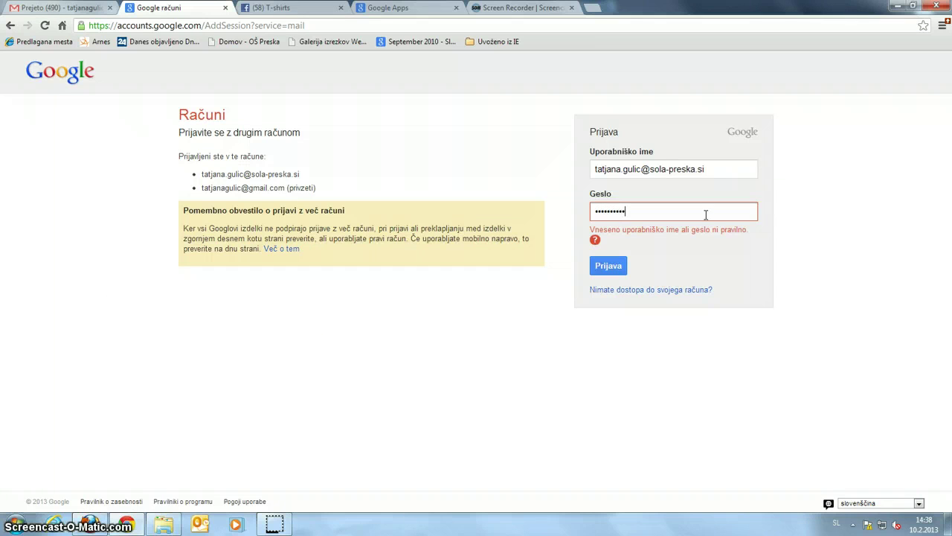
{"action": "left_click", "coordinate": [610, 267]}
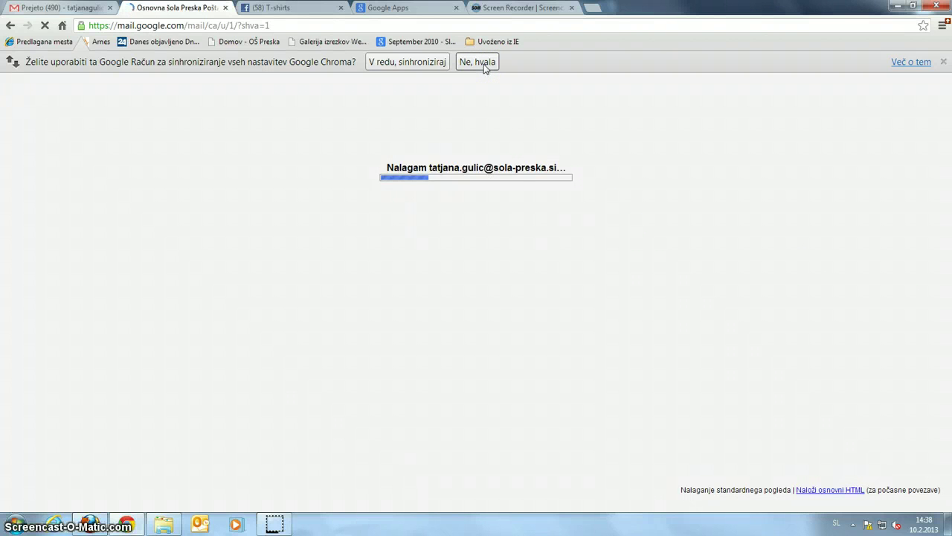
- Decline browser sync with 'Ne, hvala' and compare the personal and school inboxes
{"action": "left_click", "coordinate": [484, 66]}
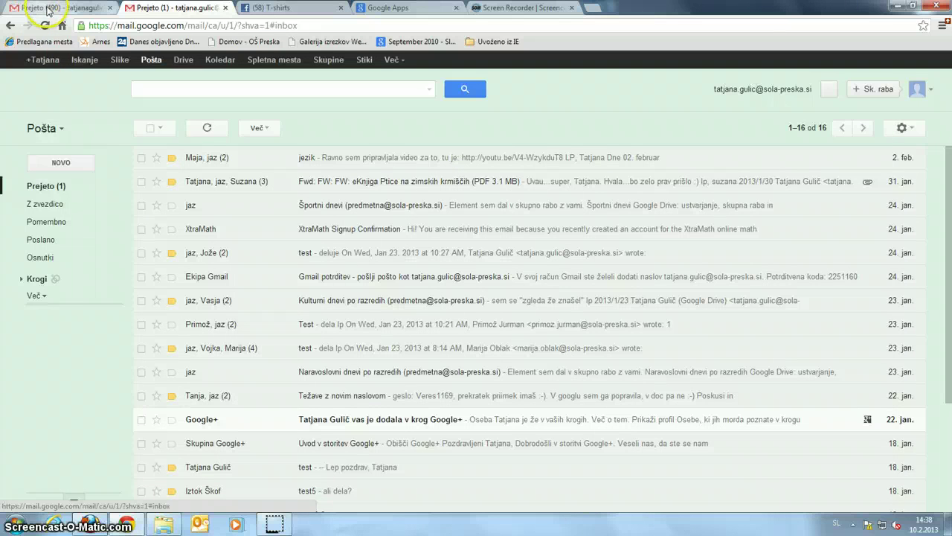
{"action": "left_click", "coordinate": [49, 7]}
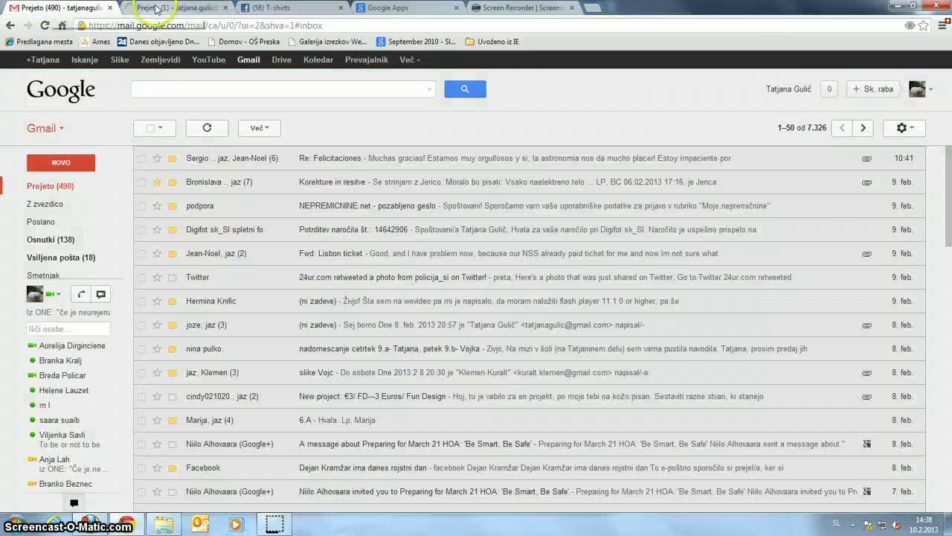
{"action": "left_click", "coordinate": [182, 9]}
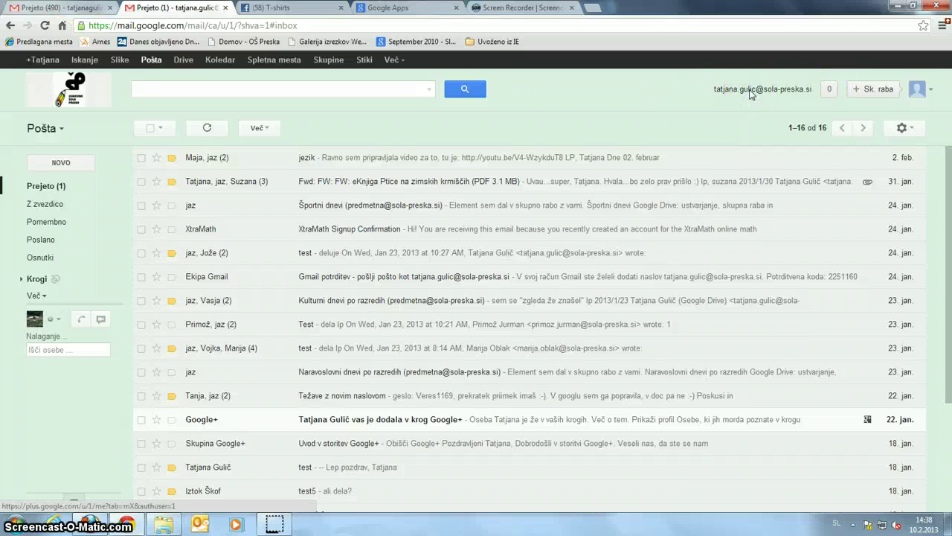
- Check the list of signed-in accounts, then open the school account's Google Drive
{"action": "left_click", "coordinate": [751, 93]}
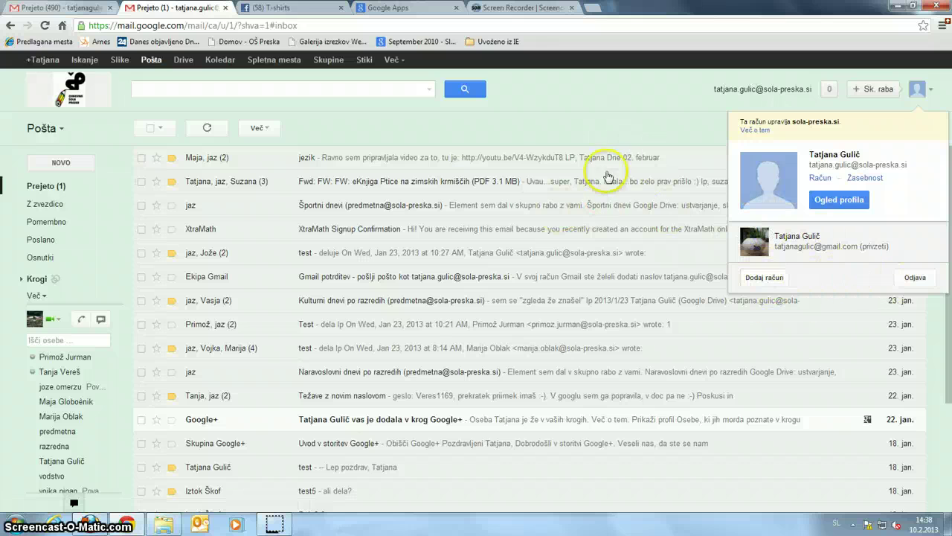
{"action": "left_click", "coordinate": [615, 108]}
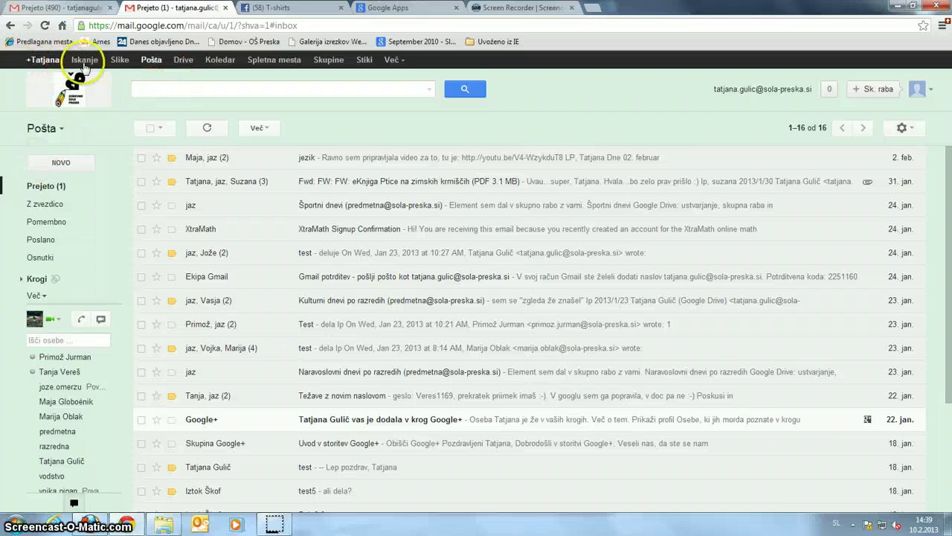
{"action": "left_click", "coordinate": [185, 60]}
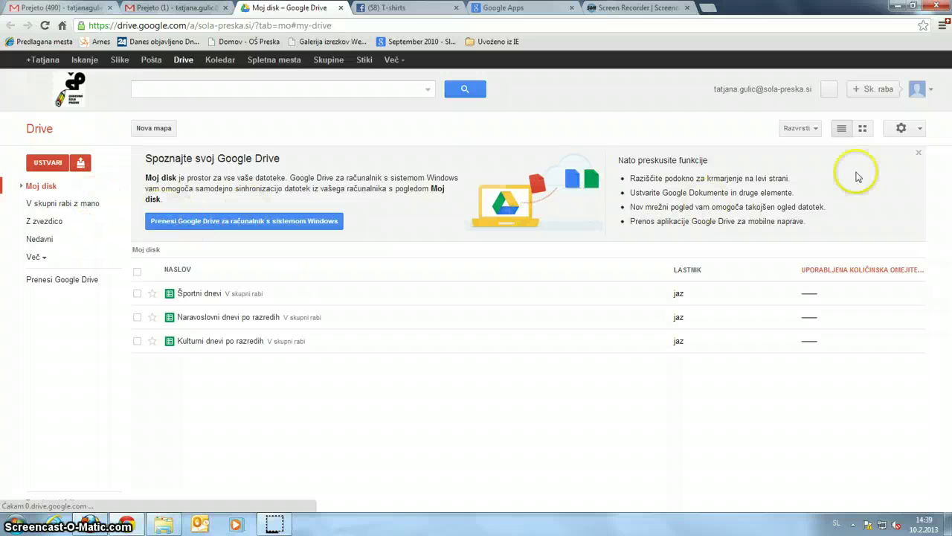
- Close the Drive welcome banner and choose 'Datoteke ...' from the upload options
{"action": "left_click", "coordinate": [922, 156]}
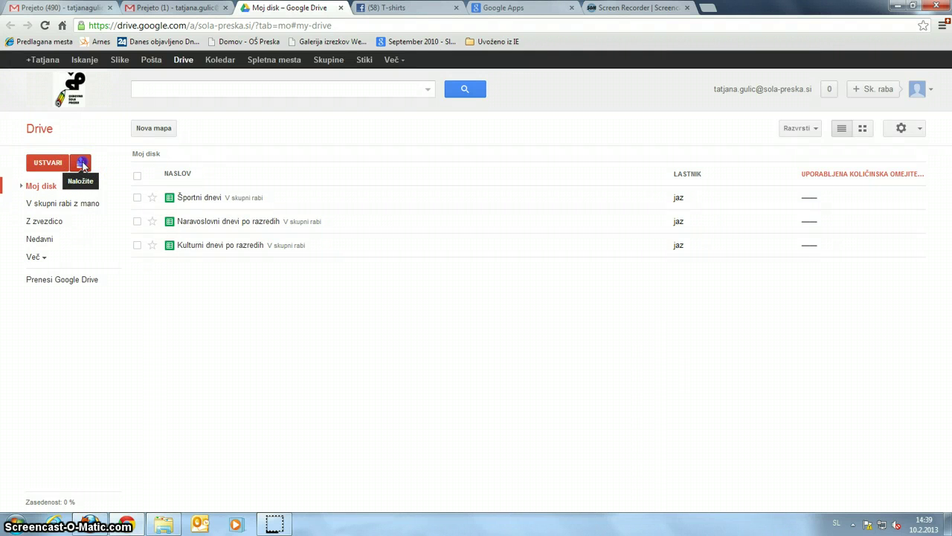
{"action": "left_click", "coordinate": [81, 163]}
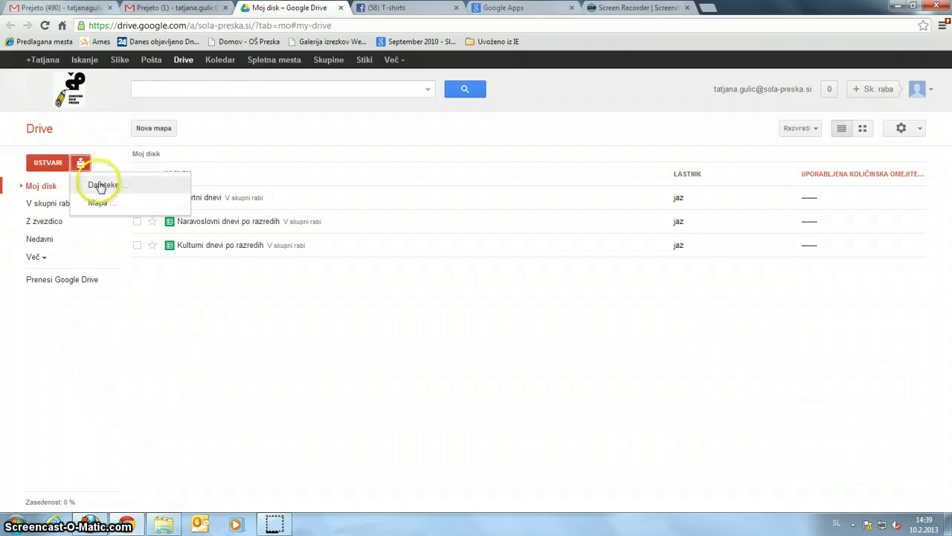
{"action": "left_click", "coordinate": [101, 186]}
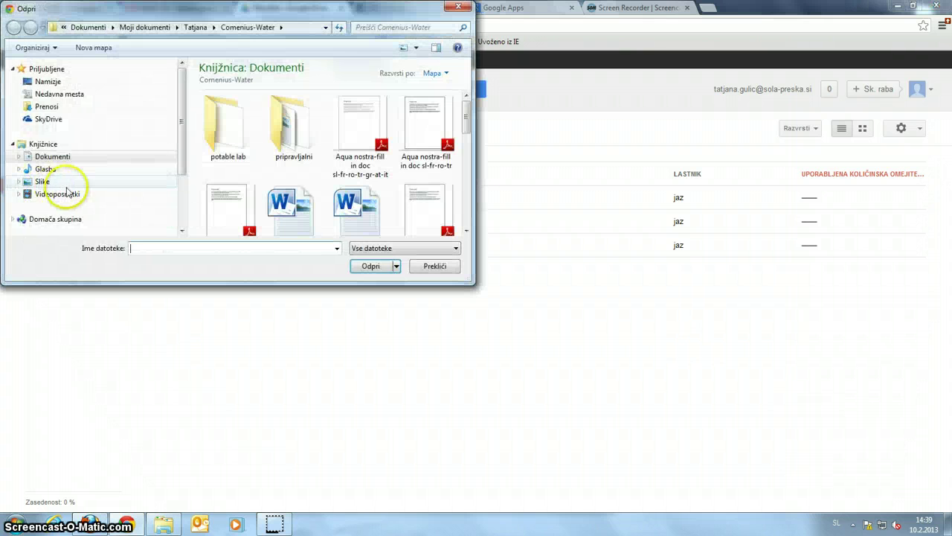
- Browse to the google-apps folder under Moji dokumenti and upload 'skupine -člani'
{"action": "left_click", "coordinate": [19, 157]}
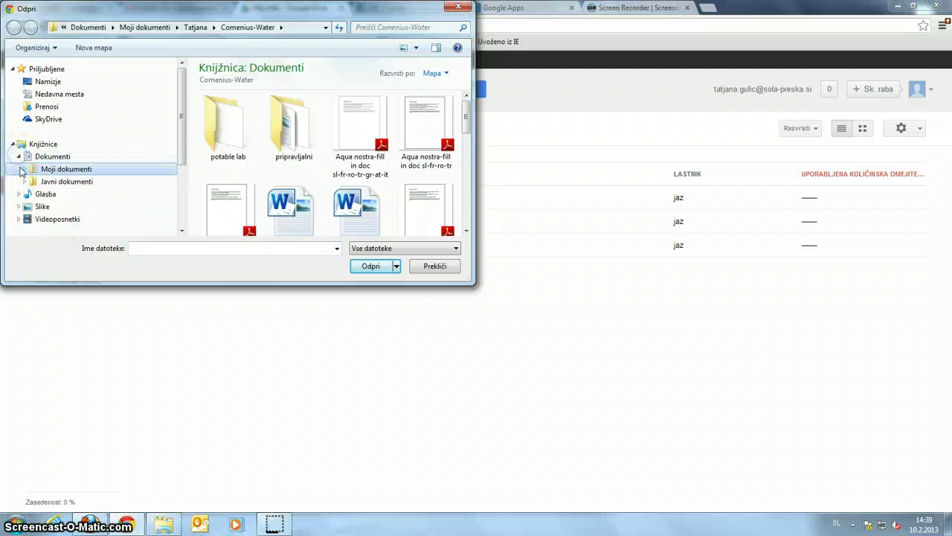
{"action": "left_click", "coordinate": [23, 170]}
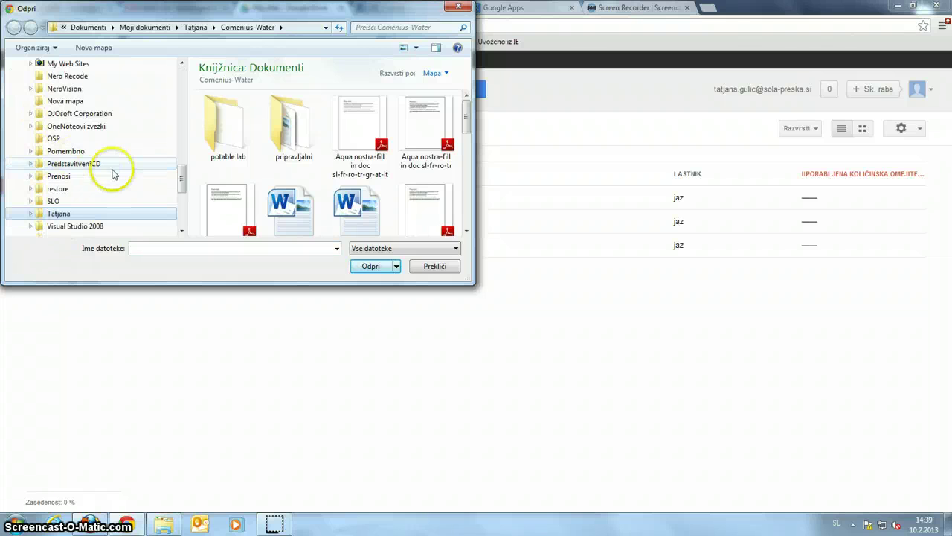
{"action": "left_click_drag", "start_coordinate": [180, 185], "coordinate": [184, 186]}
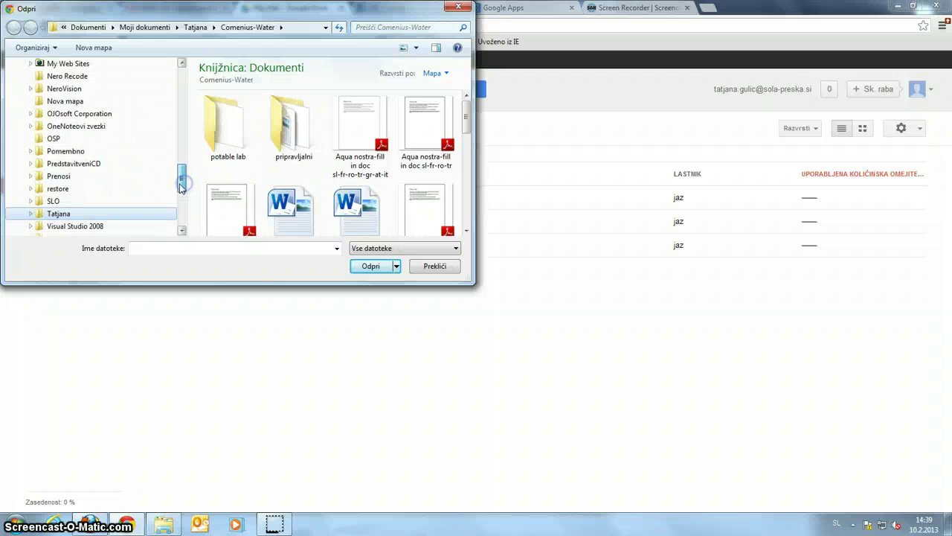
{"action": "left_click", "coordinate": [30, 213]}
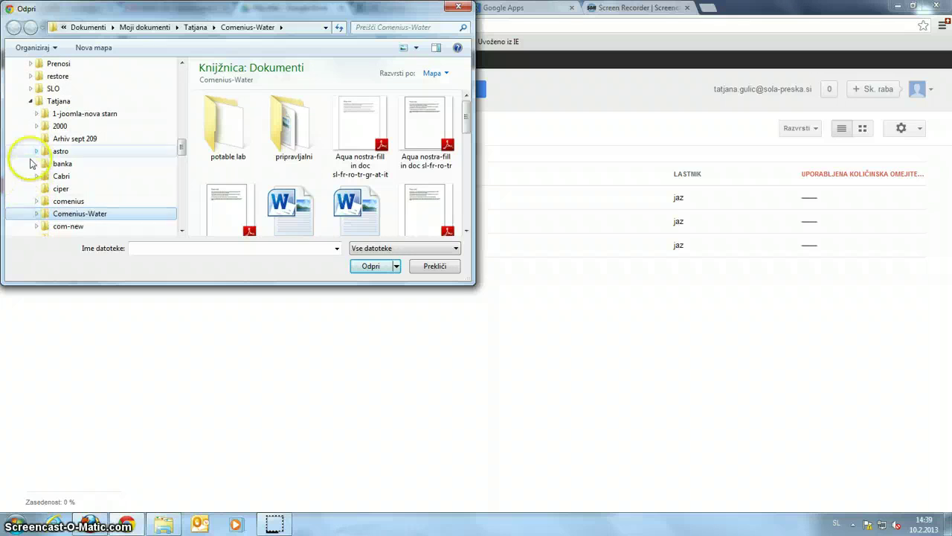
{"action": "scroll", "coordinate": [32, 164], "scroll_direction": "down", "scroll_amount": 2}
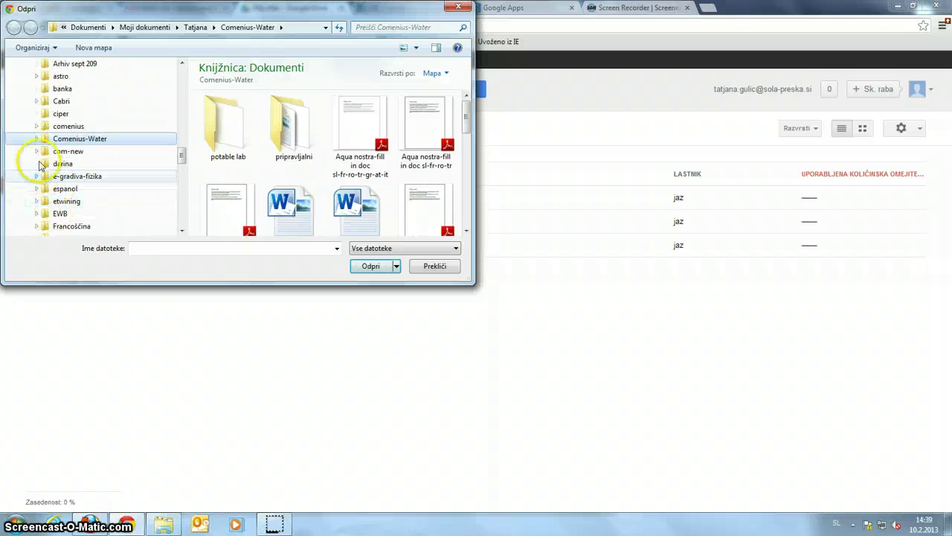
{"action": "scroll", "coordinate": [81, 195], "scroll_direction": "down", "scroll_amount": 2}
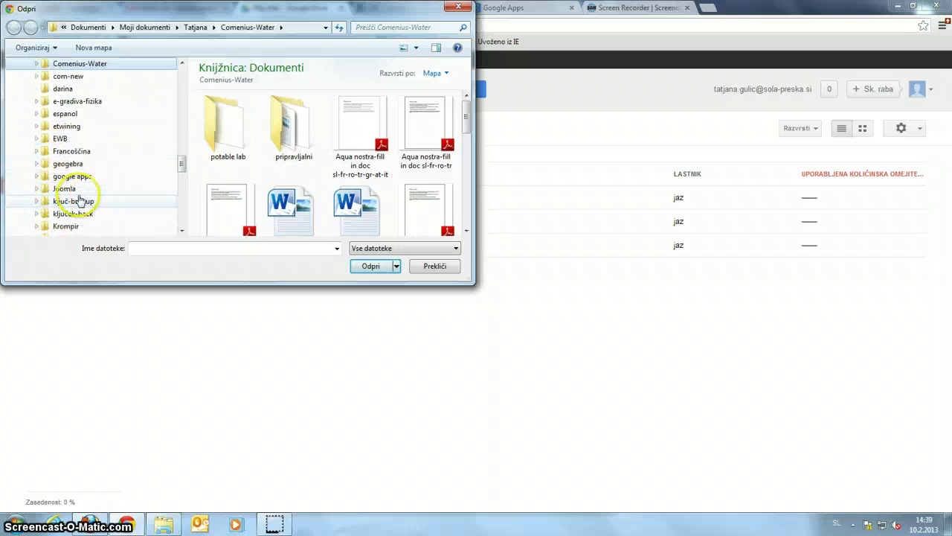
{"action": "left_click", "coordinate": [73, 176]}
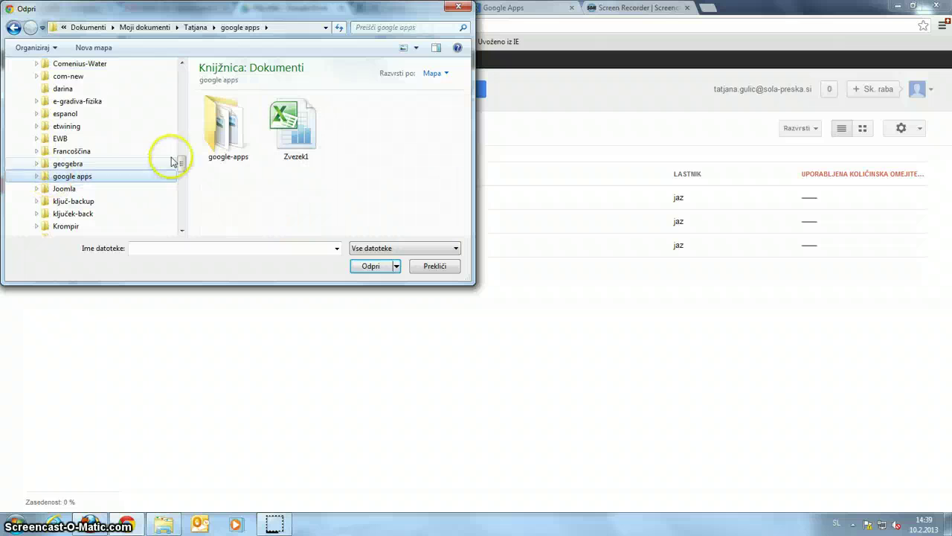
{"action": "double_click", "coordinate": [223, 126]}
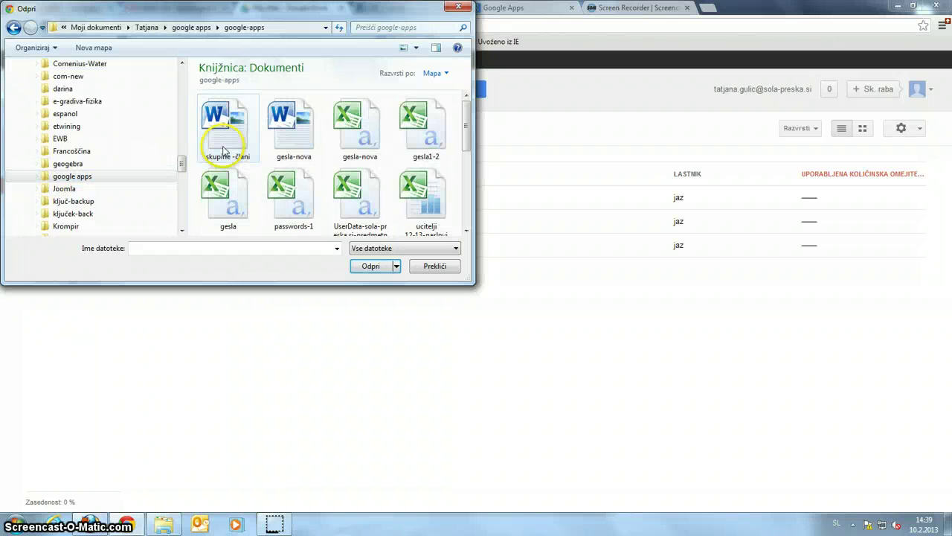
{"action": "left_click", "coordinate": [232, 118]}
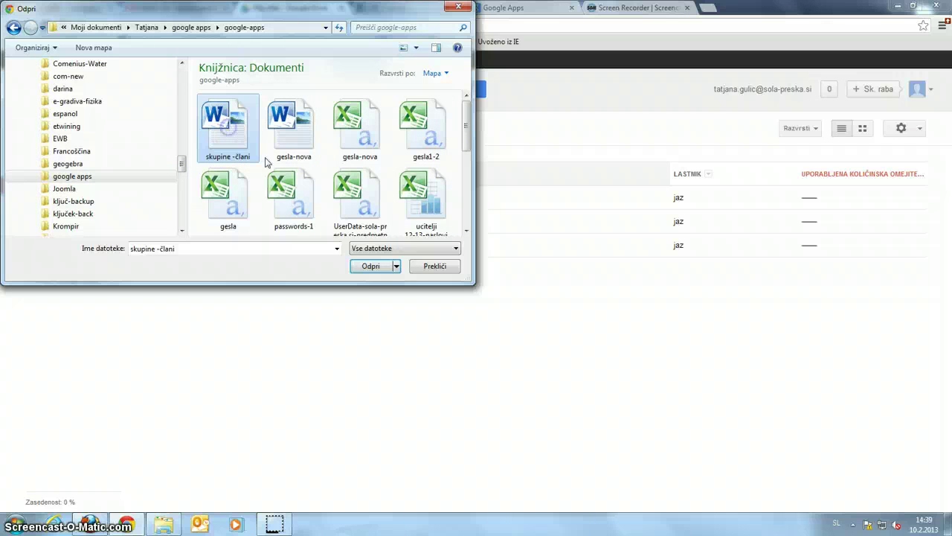
{"action": "left_click", "coordinate": [380, 271]}
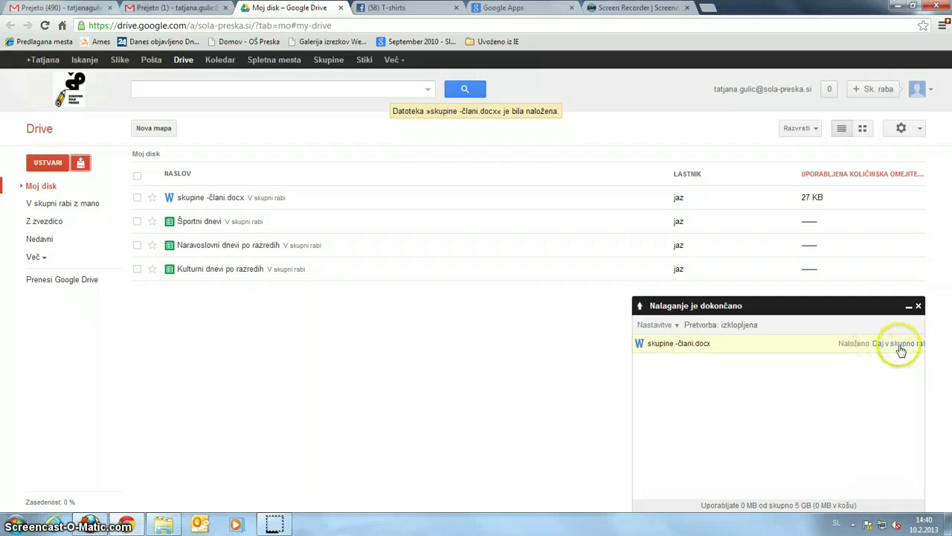
- Open sharing for the uploaded document and set new people to 'Si lahko ogledajo' (view only)
{"action": "left_click", "coordinate": [902, 345]}
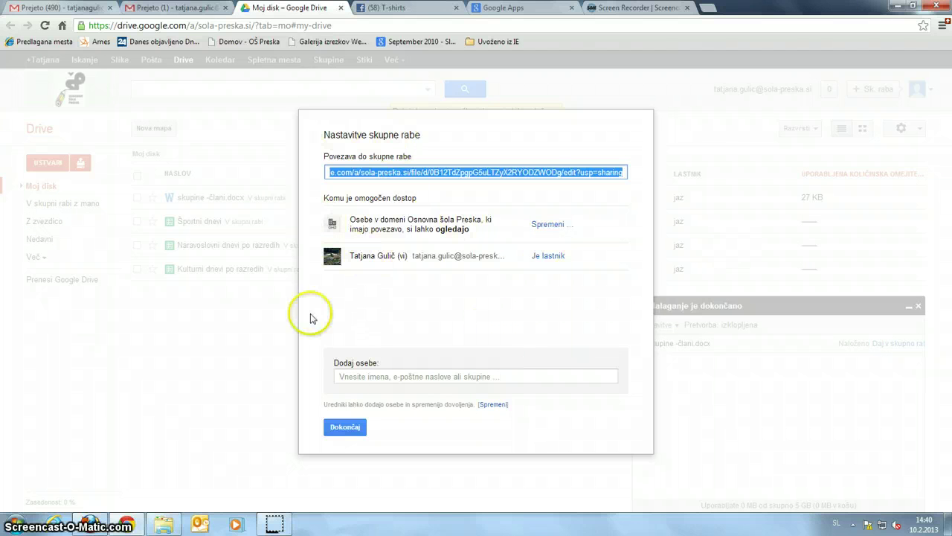
{"action": "left_click", "coordinate": [349, 430]}
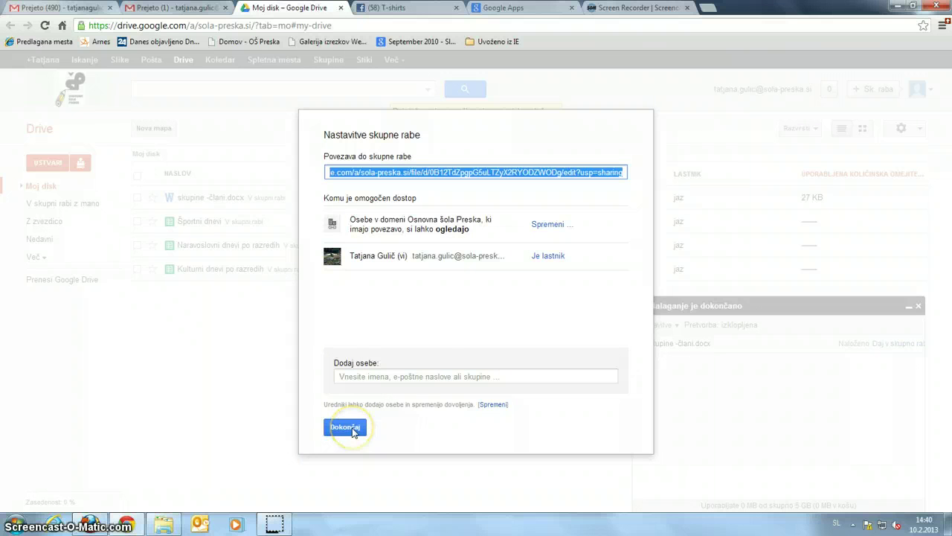
{"action": "left_click", "coordinate": [385, 307]}
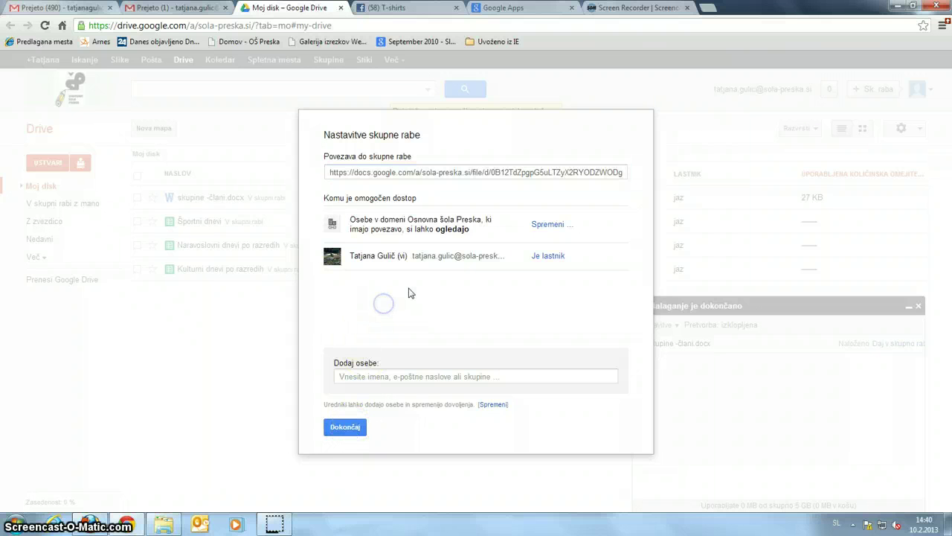
{"action": "left_click", "coordinate": [375, 377]}
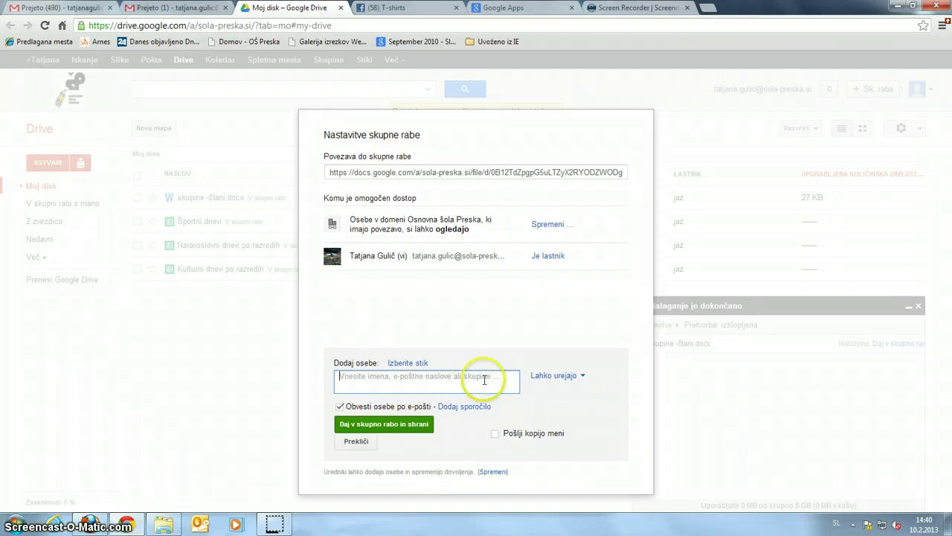
{"action": "left_click", "coordinate": [582, 377]}
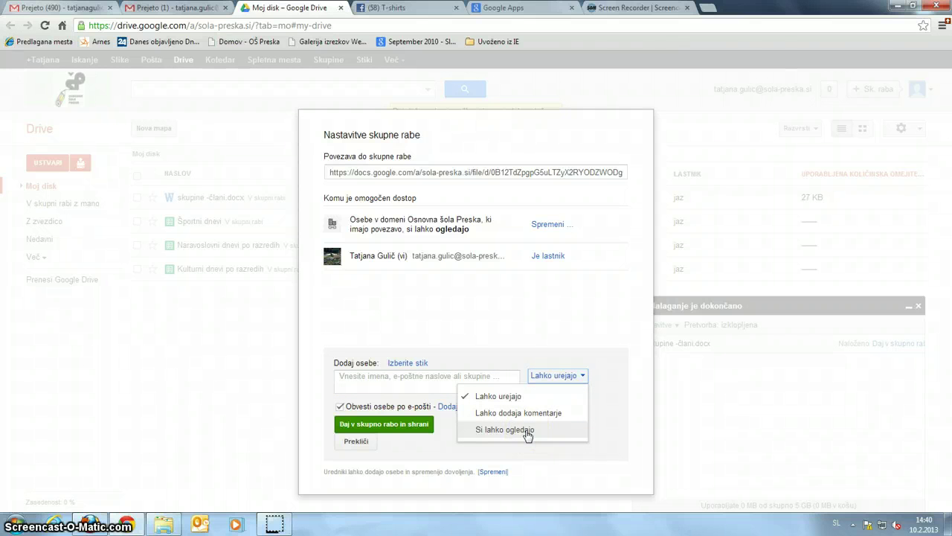
{"action": "left_click", "coordinate": [527, 432]}
- Begin entering the Predmetna stopnja staff group's address in the add-people box
{"action": "left_click", "coordinate": [608, 407]}
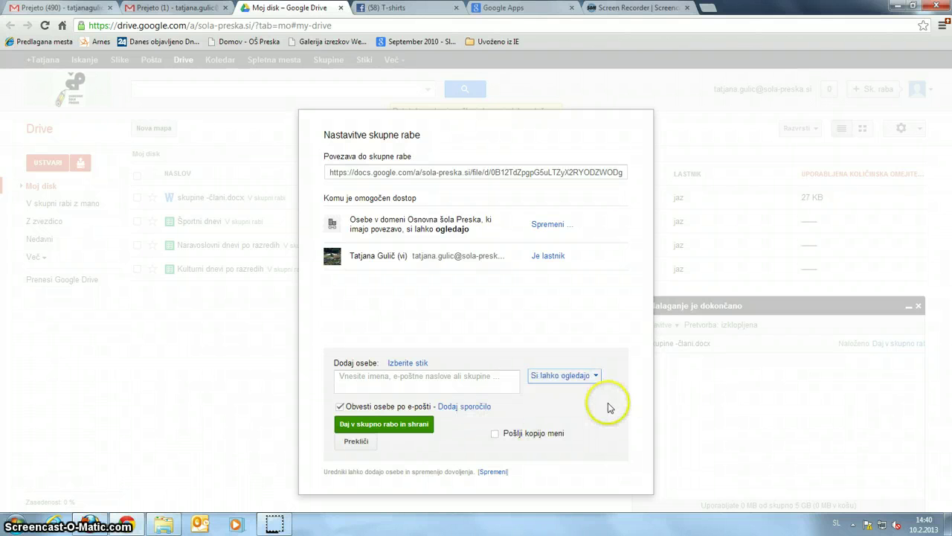
{"action": "left_click", "coordinate": [407, 379]}
{"action": "left_click", "coordinate": [533, 350]}
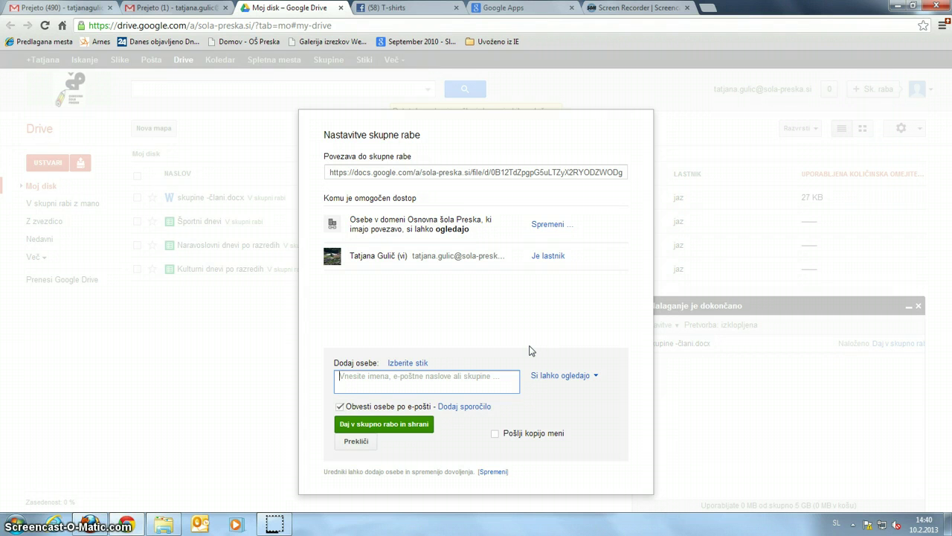
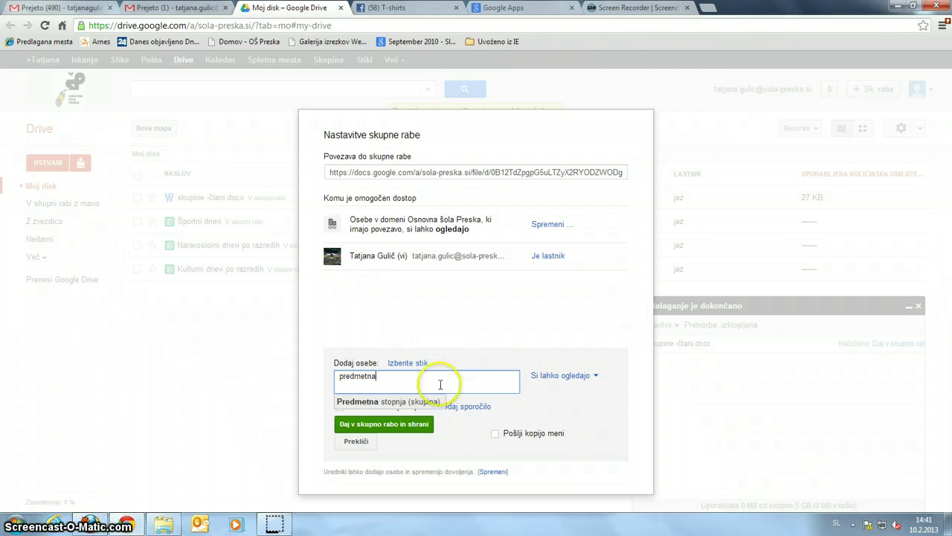
{"action": "left_click", "coordinate": [374, 403]}
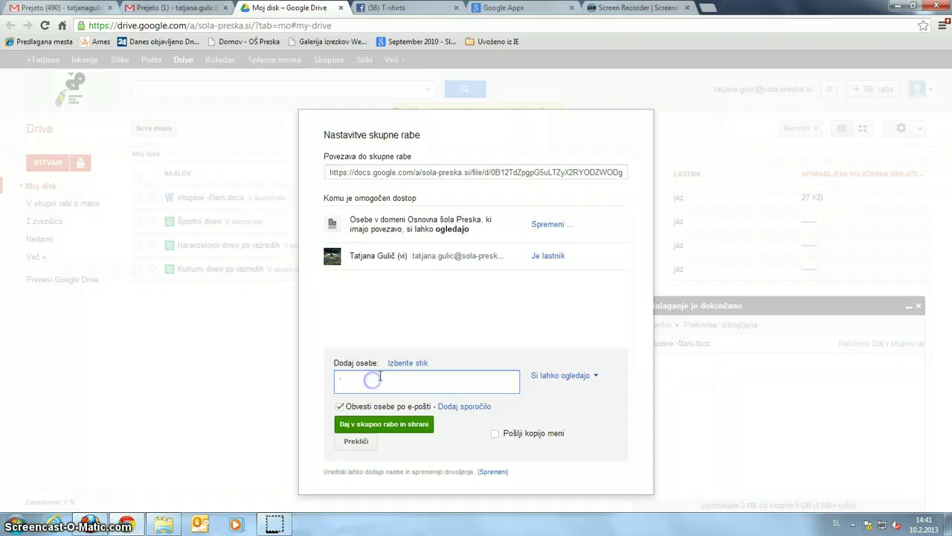
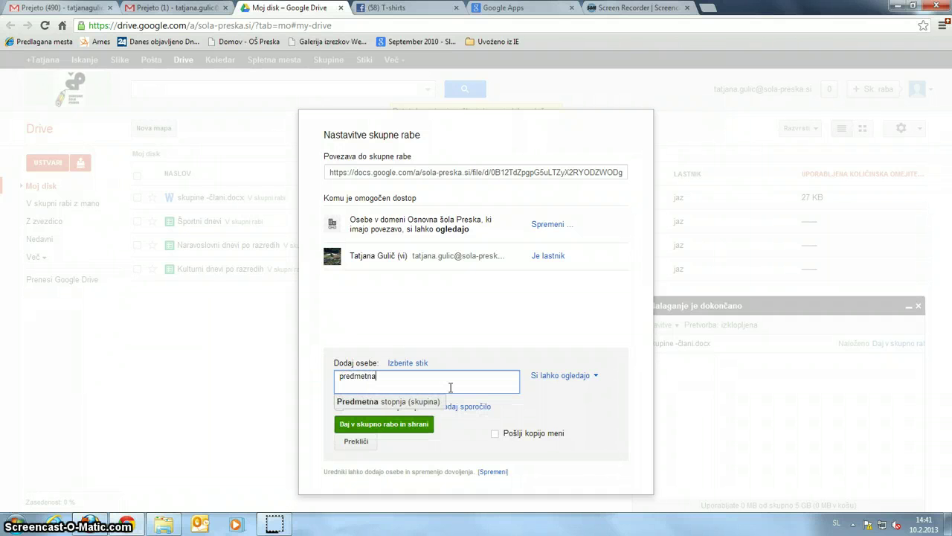
{"action": "right_click", "coordinate": [380, 380]}
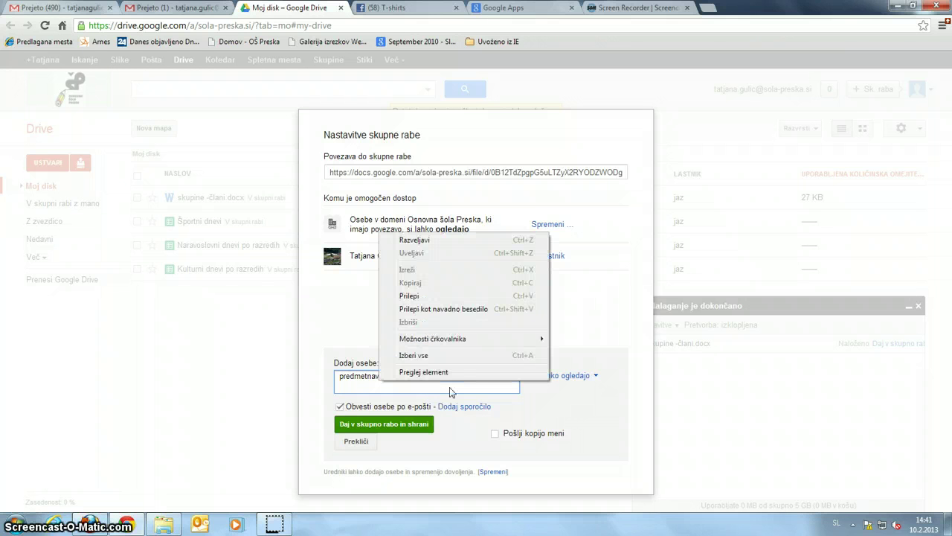
{"action": "left_click", "coordinate": [369, 381]}
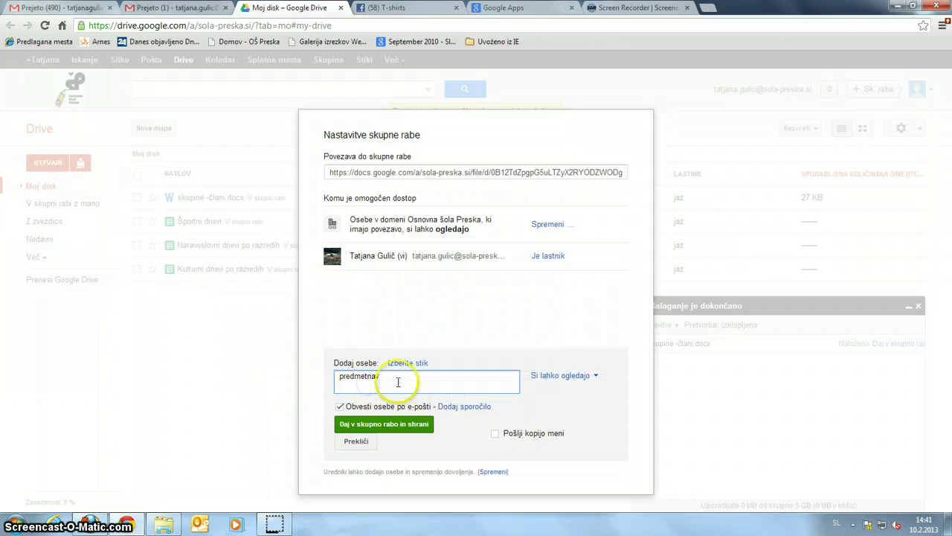
{"action": "left_click", "coordinate": [382, 376]}
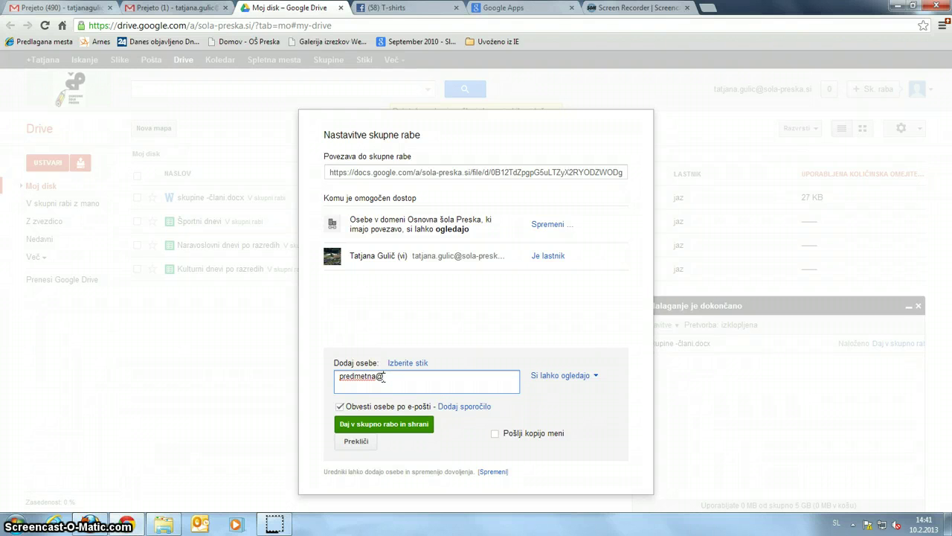
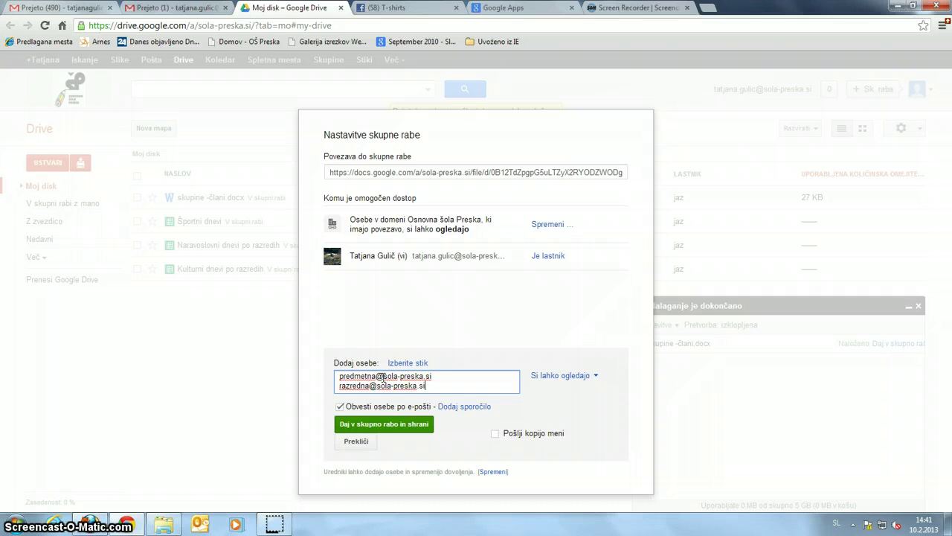
- Complete the Predmetna group address and add the Razredna group address on its own line
{"action": "key", "text": "Return"}
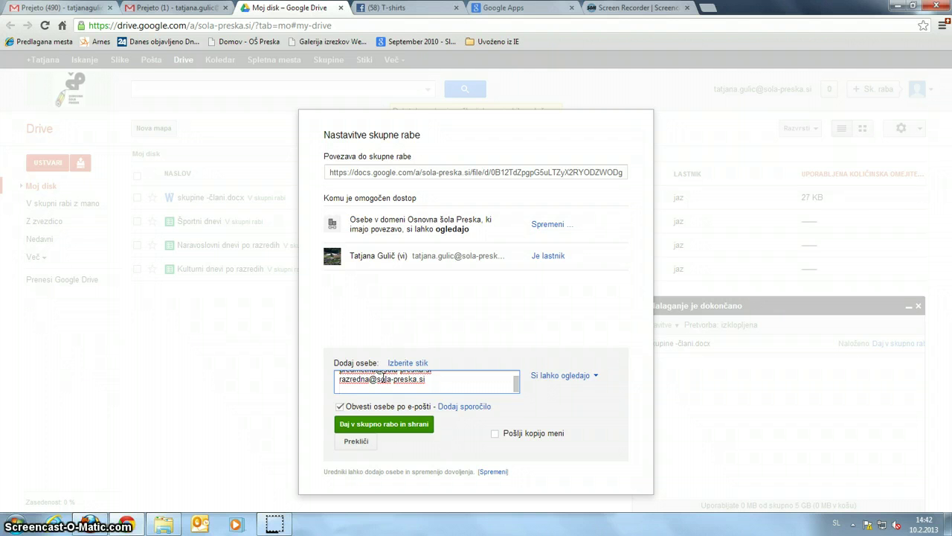
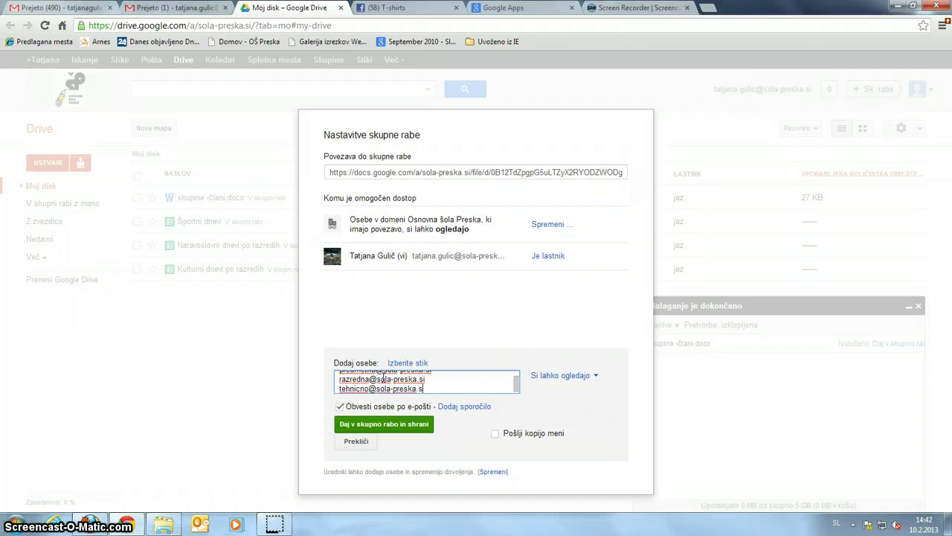
- Enter the tehnicno and svetovanje group addresses, each on its own line
{"action": "key", "text": "Return"}
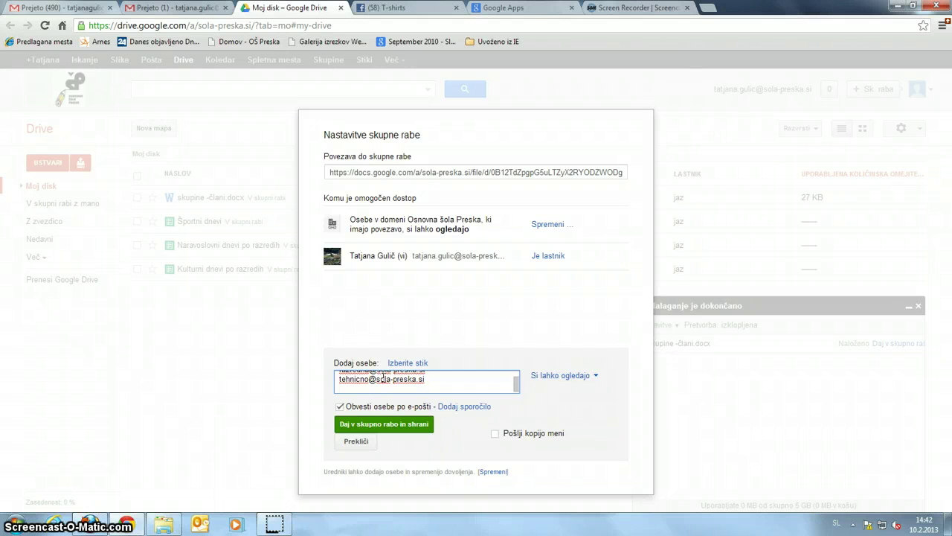
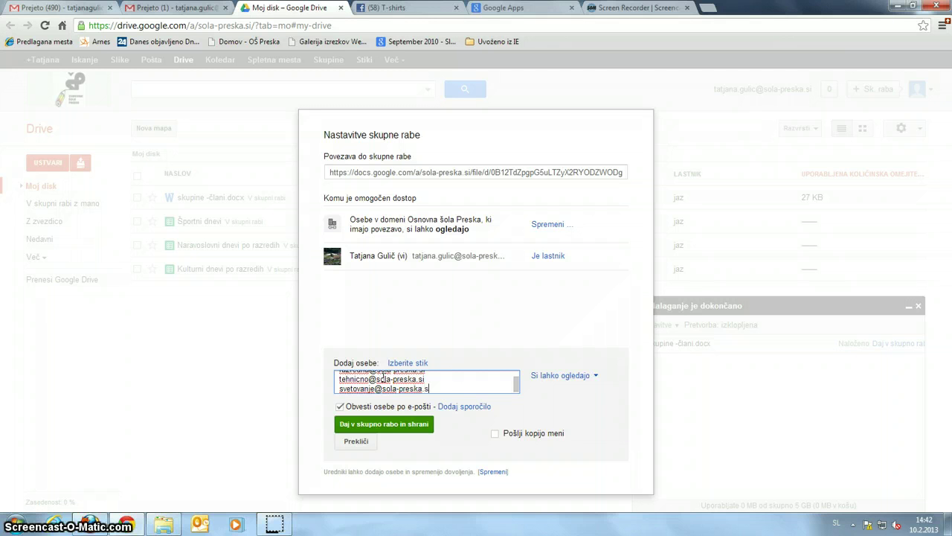
{"action": "key", "text": "Return"}
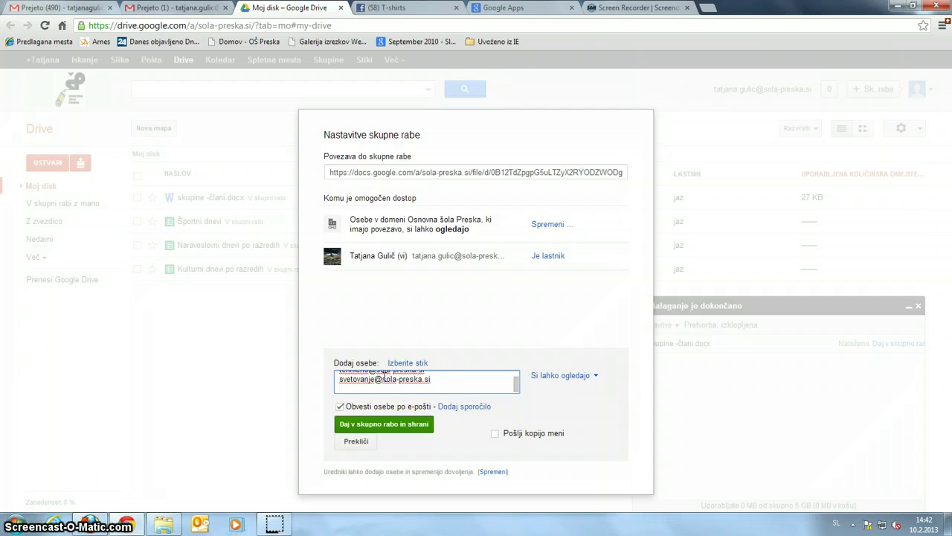
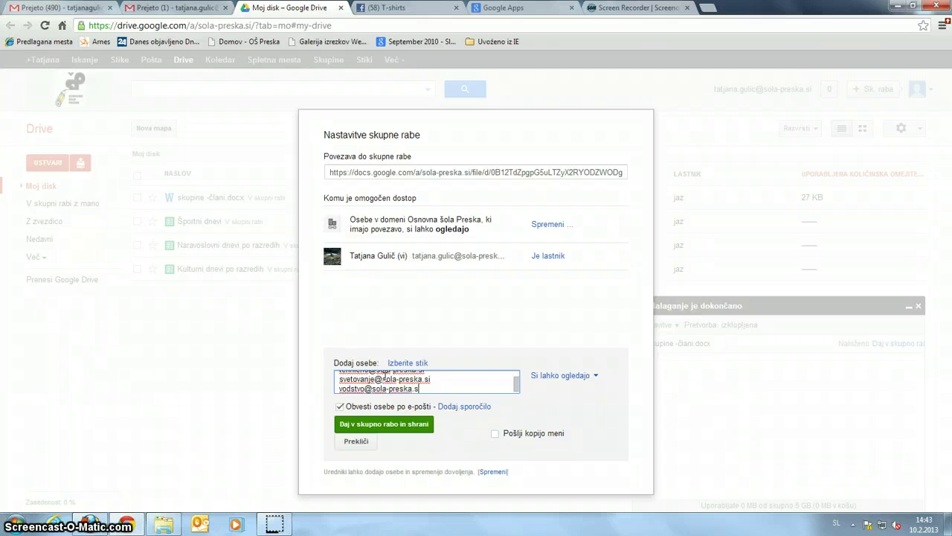
- Add the vodstvo group address and share the document with all entered groups
{"action": "left_click", "coordinate": [392, 426]}
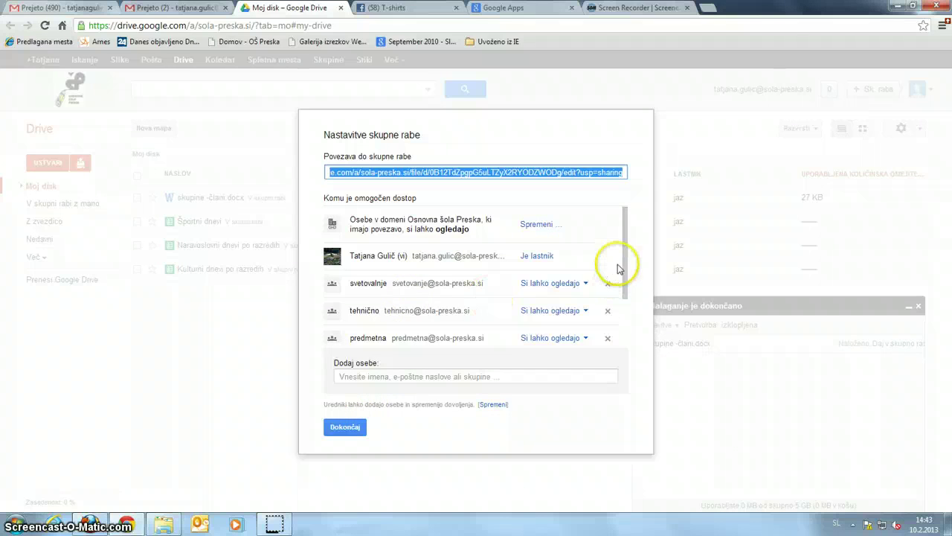
- Close the sharing settings and dismiss the upload-complete panel
{"action": "left_click_drag", "start_coordinate": [623, 260], "coordinate": [627, 337]}
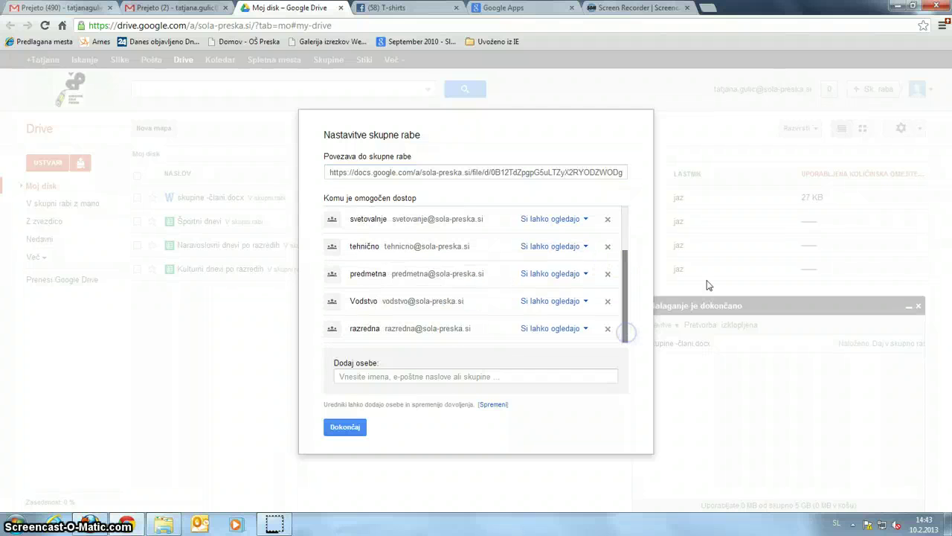
{"action": "left_click", "coordinate": [346, 428]}
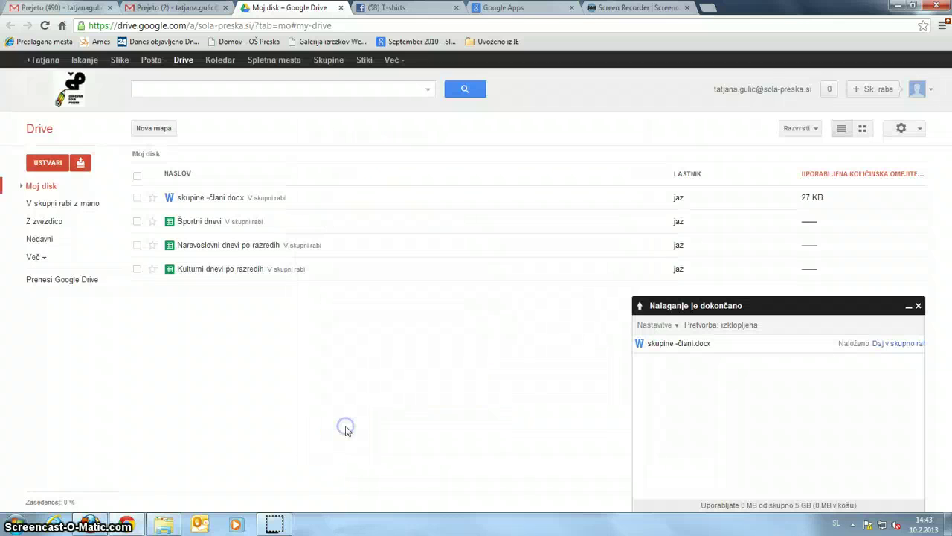
{"action": "left_click", "coordinate": [918, 305]}
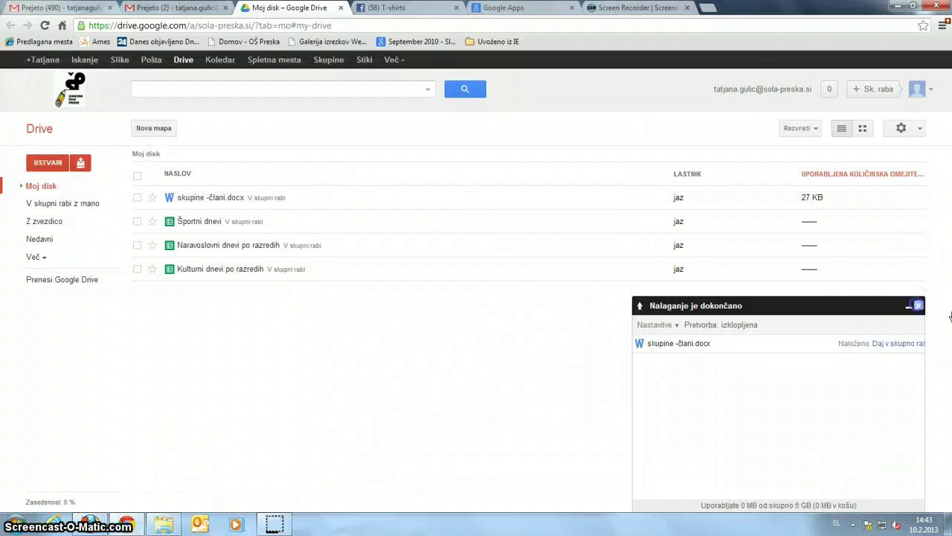
{"action": "left_click", "coordinate": [195, 197]}
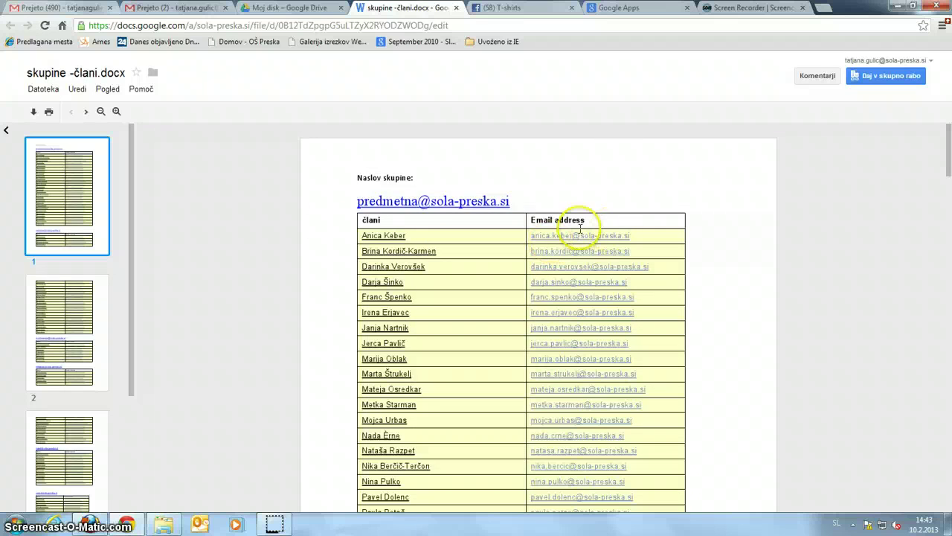
{"action": "scroll", "coordinate": [407, 234], "scroll_direction": "down", "scroll_amount": 7}
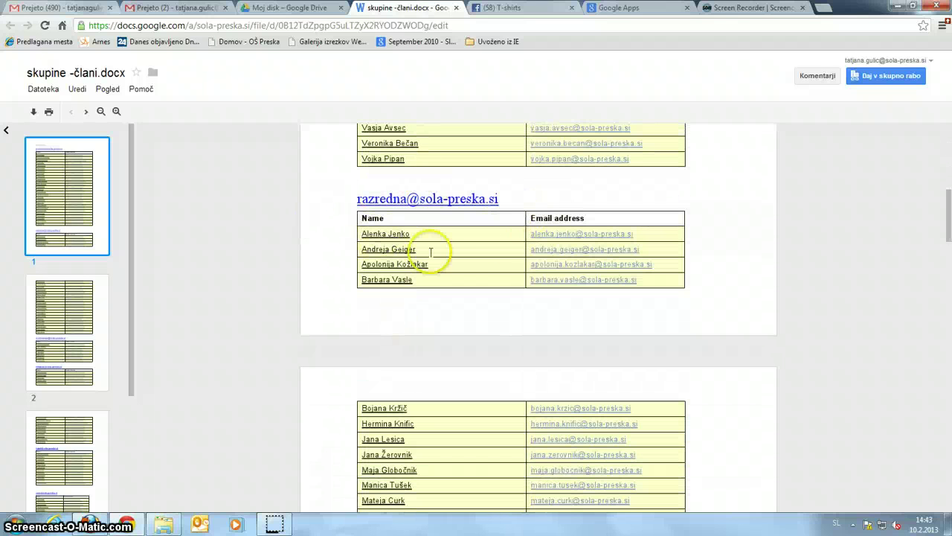
{"action": "scroll", "coordinate": [461, 223], "scroll_direction": "down", "scroll_amount": 3}
{"action": "scroll", "coordinate": [468, 320], "scroll_direction": "down", "scroll_amount": 5}
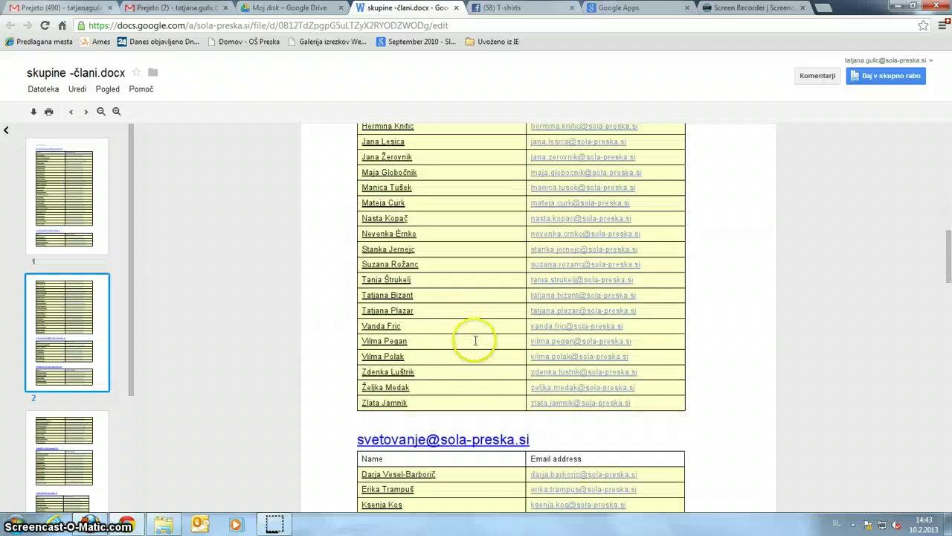
{"action": "scroll", "coordinate": [476, 341], "scroll_direction": "down", "scroll_amount": 5}
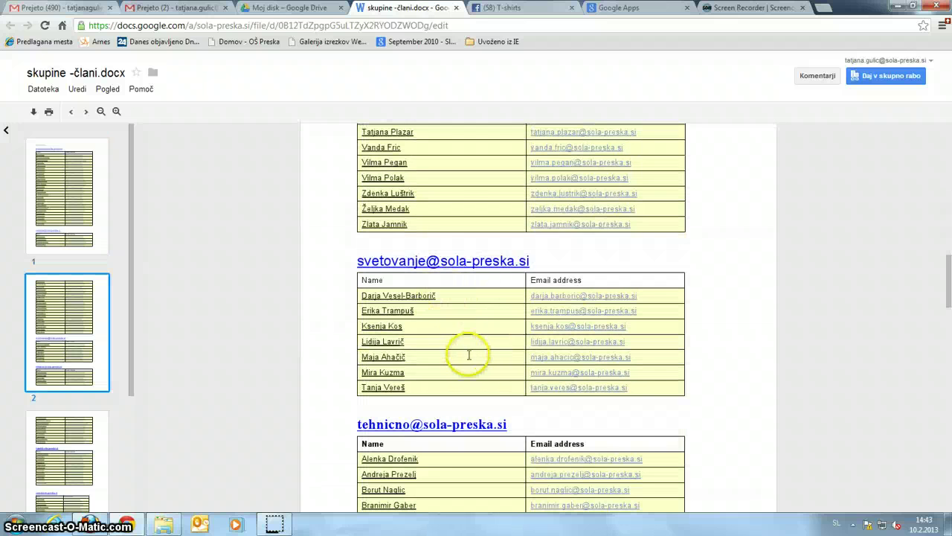
{"action": "scroll", "coordinate": [472, 357], "scroll_direction": "down", "scroll_amount": 3}
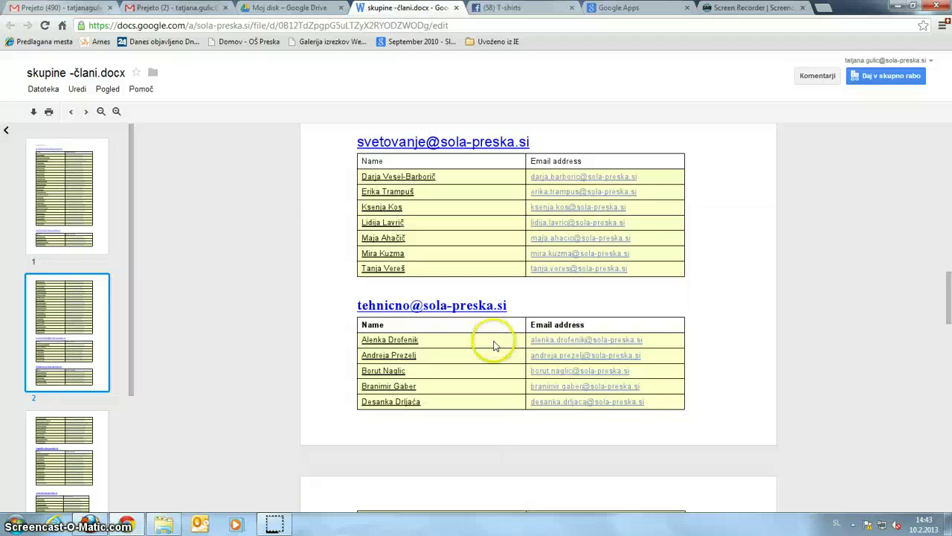
{"action": "scroll", "coordinate": [491, 338], "scroll_direction": "down", "scroll_amount": 5}
{"action": "scroll", "coordinate": [491, 332], "scroll_direction": "down", "scroll_amount": 4}
{"action": "scroll", "coordinate": [502, 335], "scroll_direction": "down", "scroll_amount": 1}
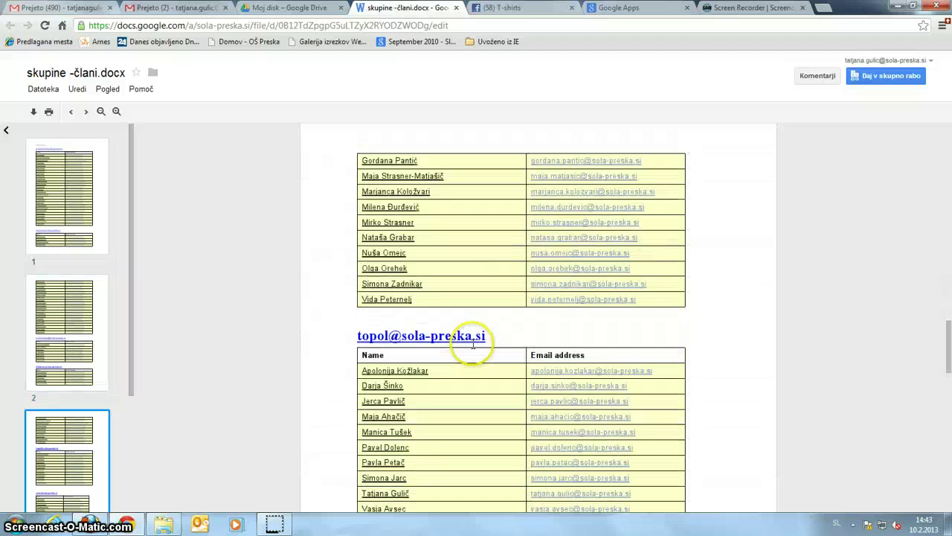
{"action": "scroll", "coordinate": [451, 337], "scroll_direction": "down", "scroll_amount": 3}
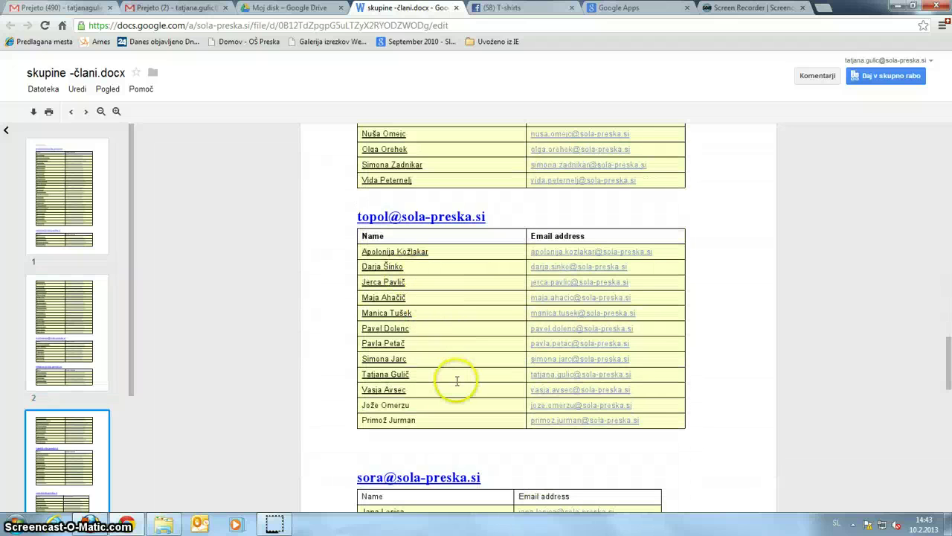
{"action": "scroll", "coordinate": [457, 320], "scroll_direction": "down", "scroll_amount": 6}
{"action": "scroll", "coordinate": [465, 290], "scroll_direction": "down", "scroll_amount": 5}
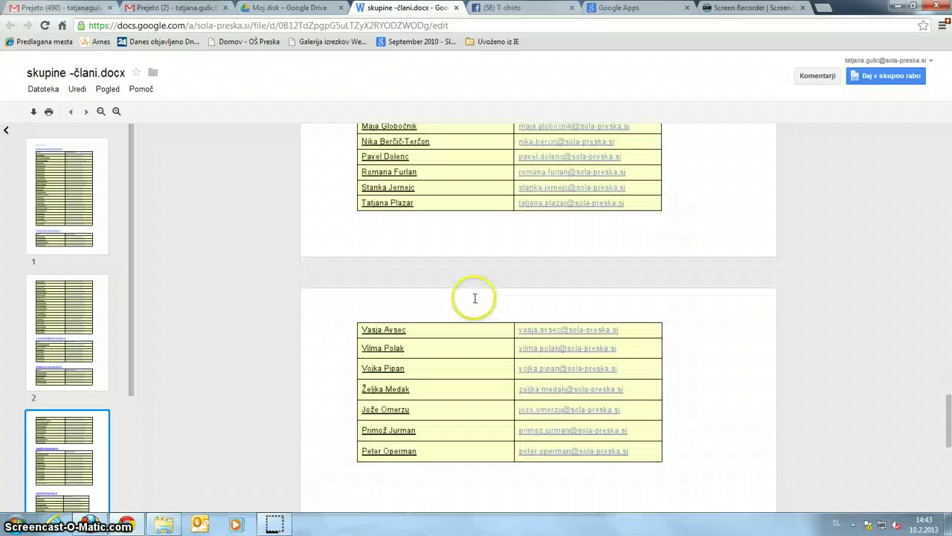
{"action": "scroll", "coordinate": [504, 350], "scroll_direction": "up", "scroll_amount": 8}
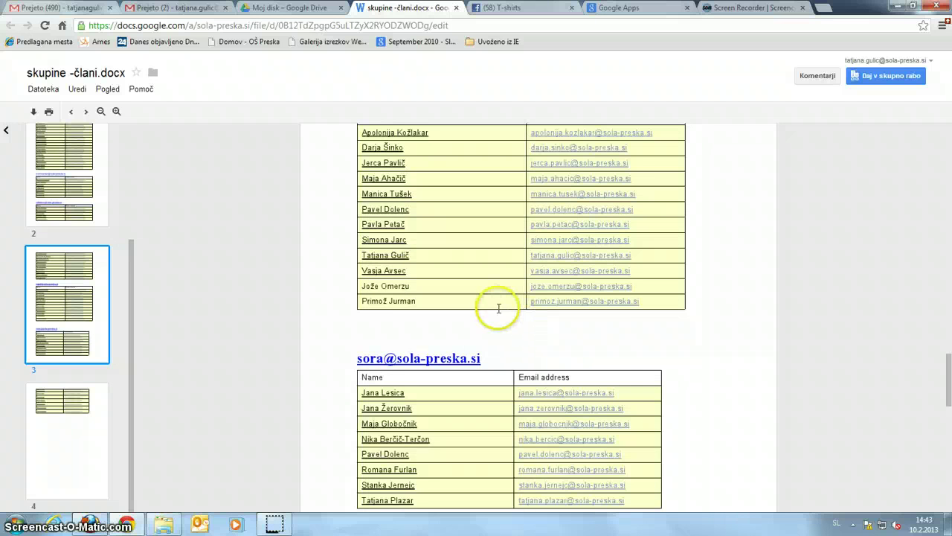
{"action": "scroll", "coordinate": [493, 310], "scroll_direction": "up", "scroll_amount": 6}
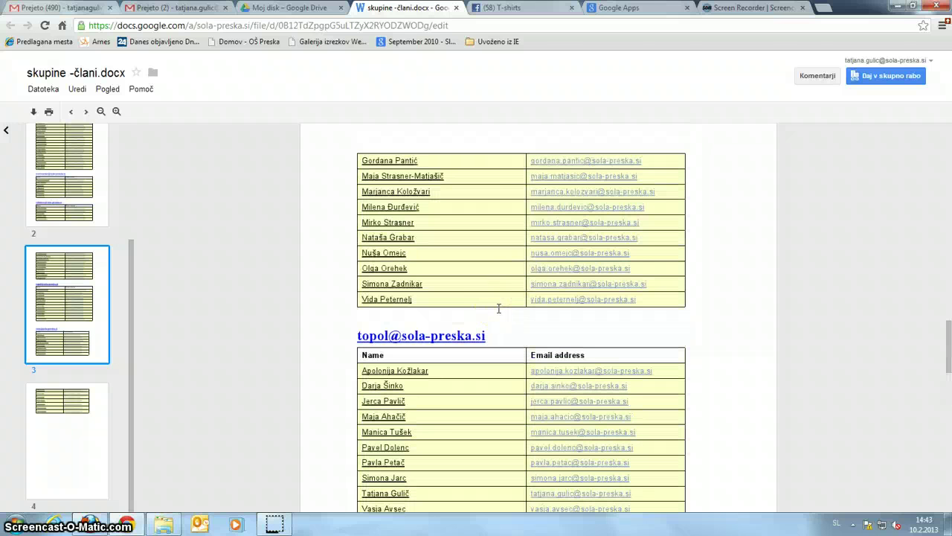
{"action": "left_click", "coordinate": [499, 308]}
{"action": "scroll", "coordinate": [503, 305], "scroll_direction": "up", "scroll_amount": 18}
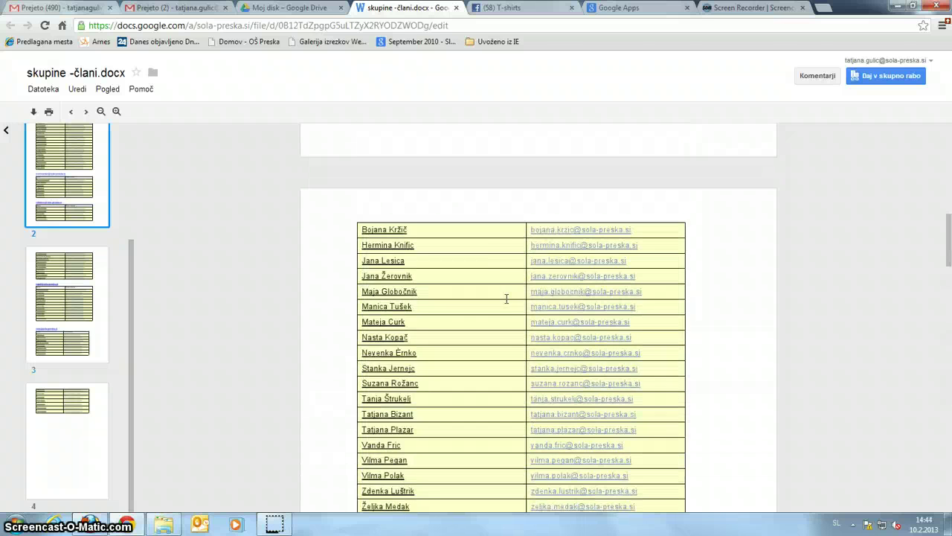
{"action": "scroll", "coordinate": [506, 298], "scroll_direction": "up", "scroll_amount": 6}
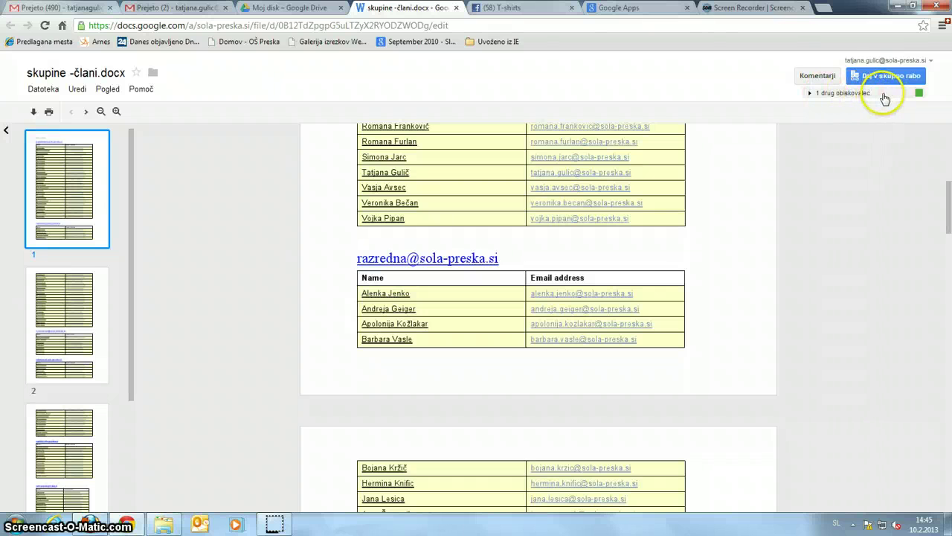
- Open the '1 drug obiskovalec' viewers and chat panel, collapse it, then reopen it
{"action": "left_click", "coordinate": [848, 95]}
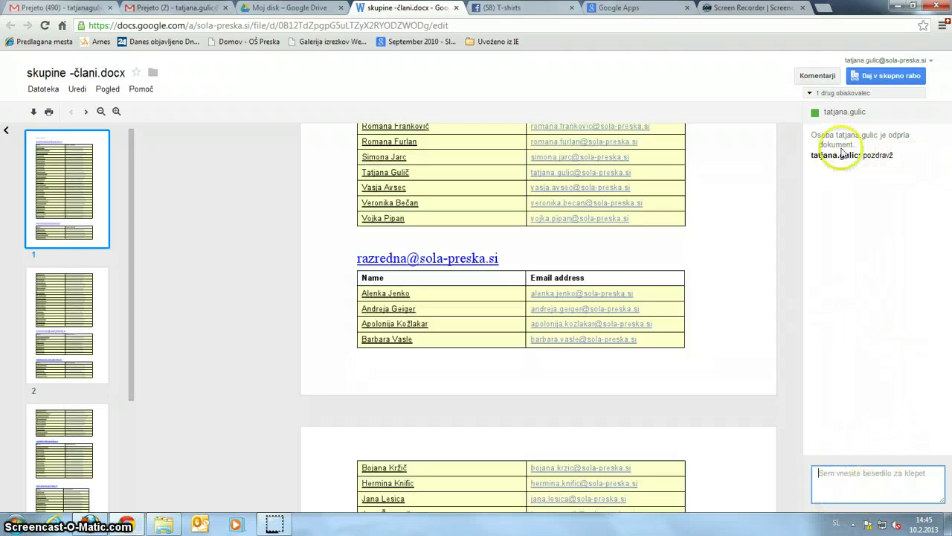
{"action": "left_click", "coordinate": [839, 93]}
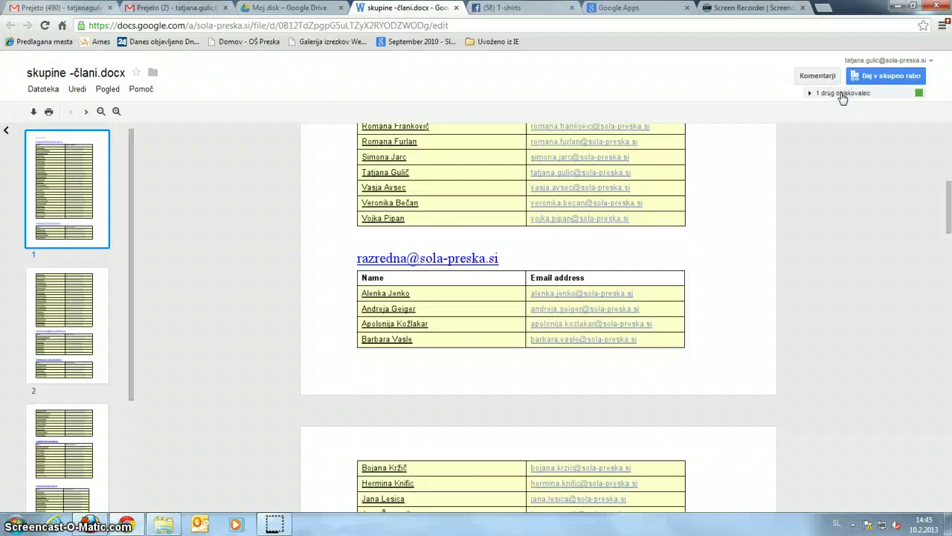
{"action": "left_click", "coordinate": [839, 93]}
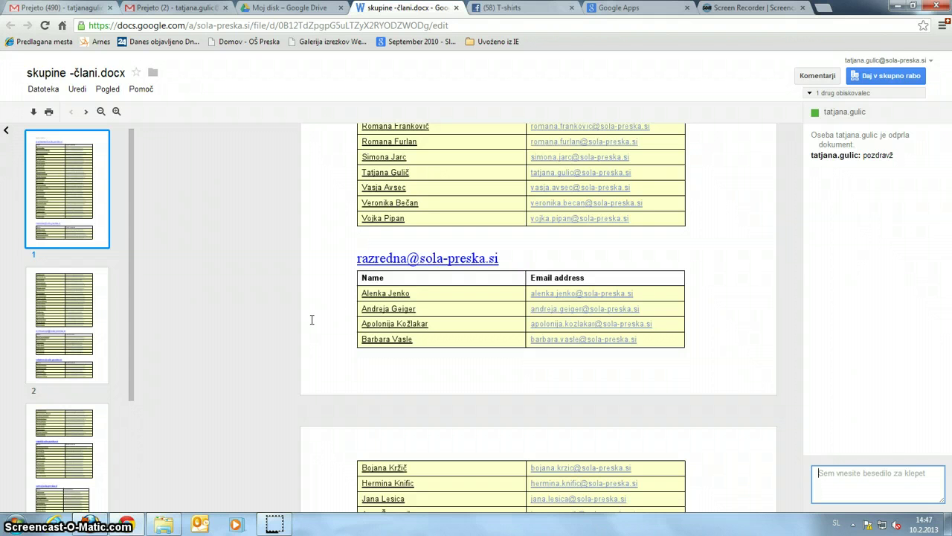
- Close the skupine -člani.docx tab to get back to the My Drive file list
{"action": "left_click", "coordinate": [329, 317]}
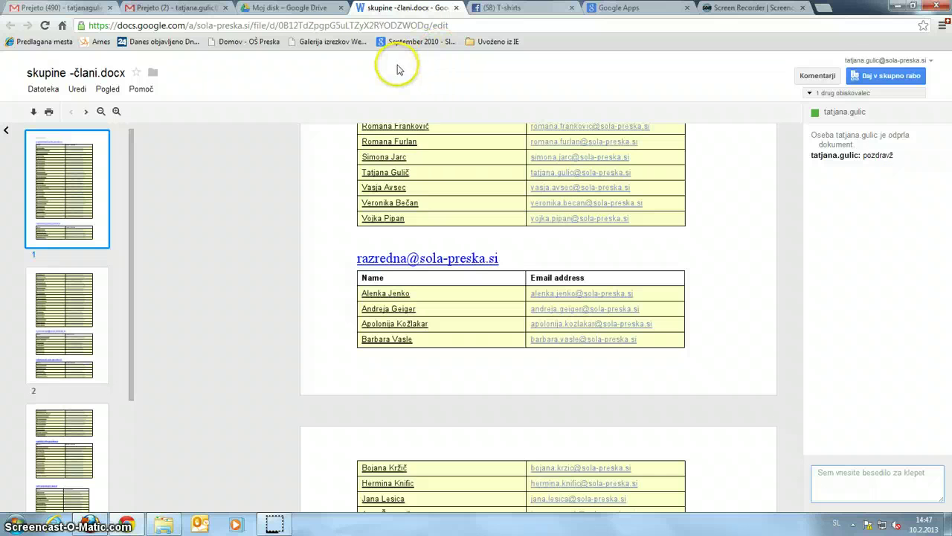
{"action": "left_click", "coordinate": [455, 8]}
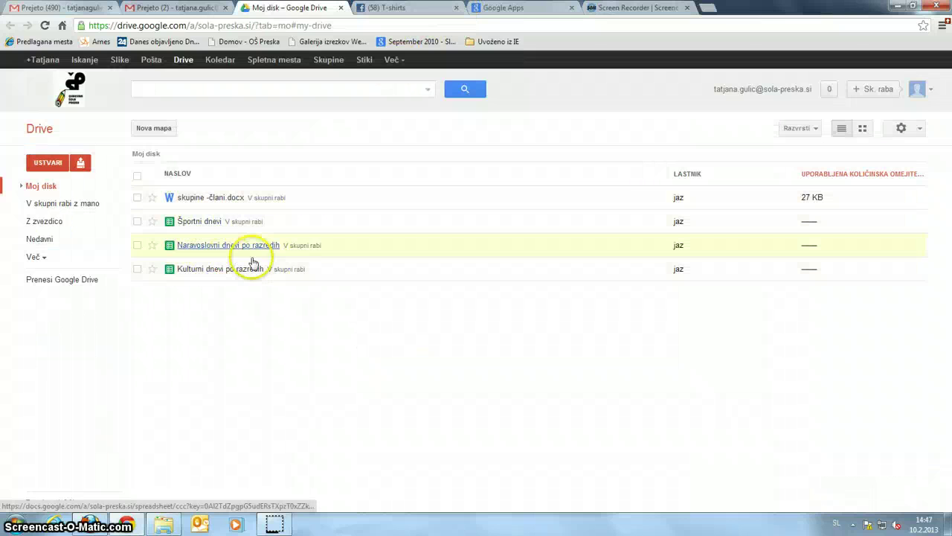
- Open the 'Naravoslovni dnevi po razredih' spreadsheet from My Drive in a new tab
{"action": "left_click", "coordinate": [227, 246]}
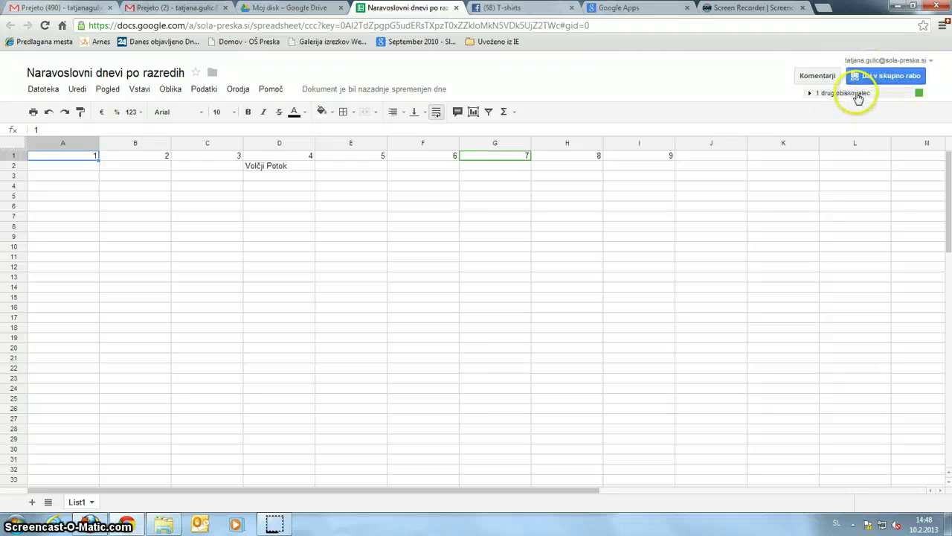
- Open chat with the one other visitor, then close the spreadsheet to return to My Drive
{"action": "left_click", "coordinate": [858, 95]}
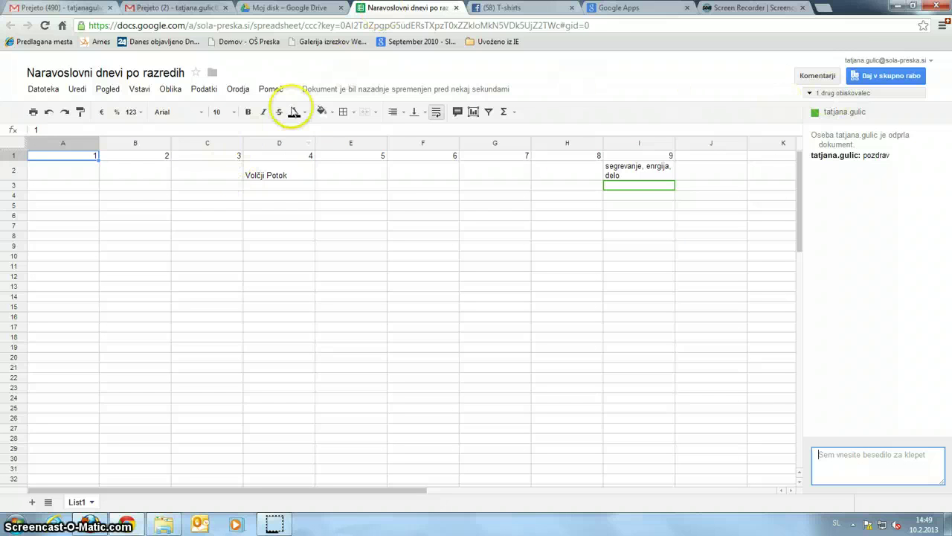
{"action": "mouse_move", "coordinate": [415, 90]}
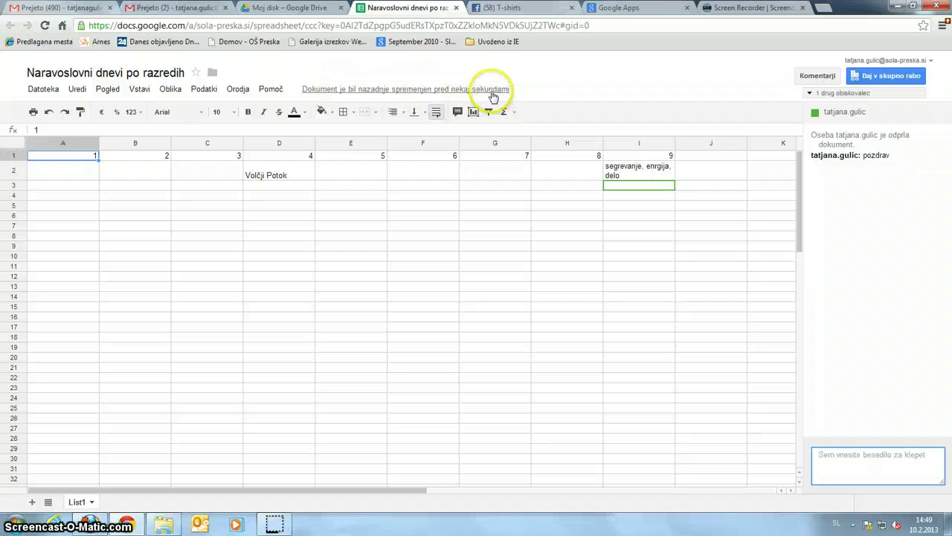
{"action": "left_click", "coordinate": [456, 8]}
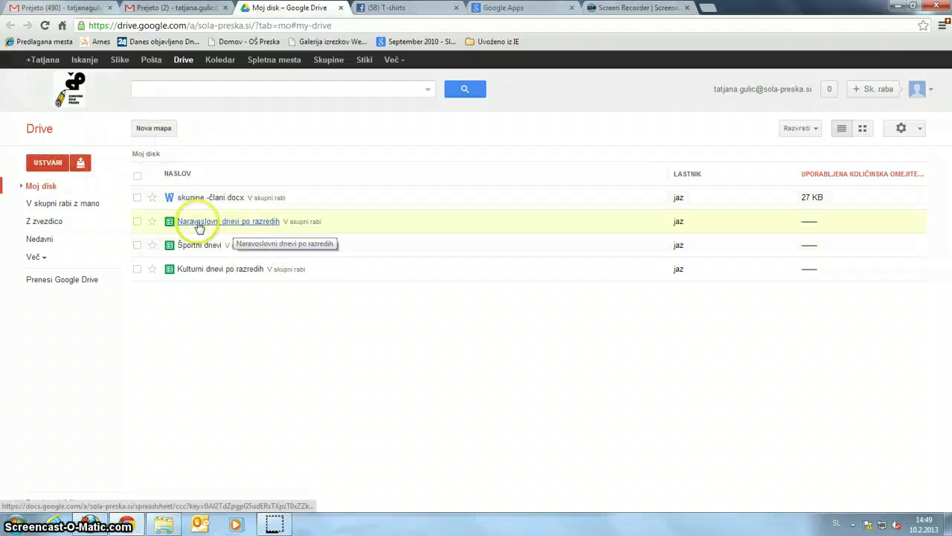
{"action": "left_click", "coordinate": [203, 269]}
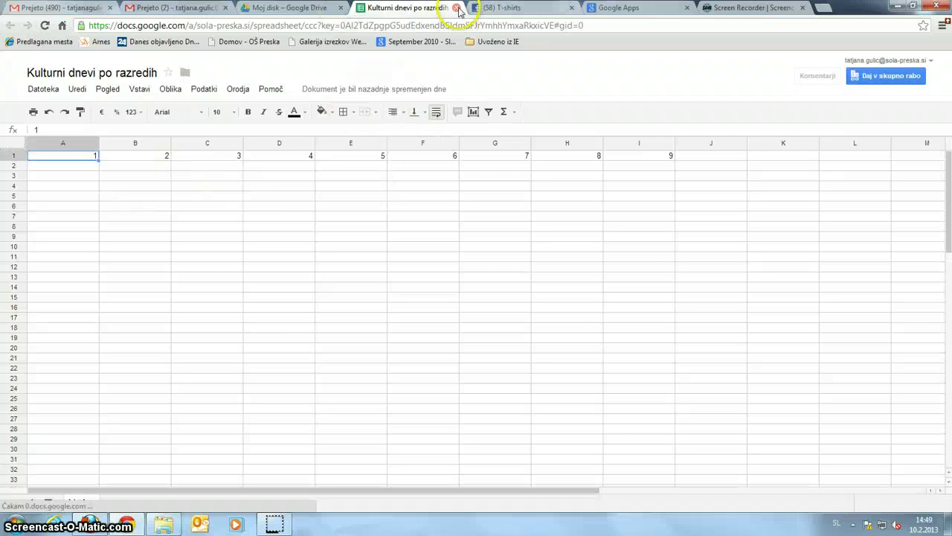
{"action": "left_click", "coordinate": [457, 8]}
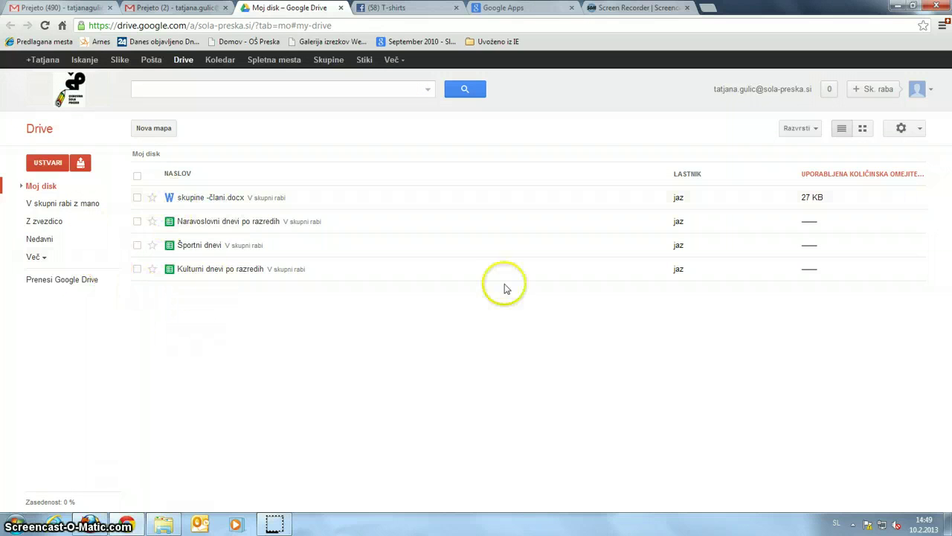
{"action": "left_click", "coordinate": [41, 165]}
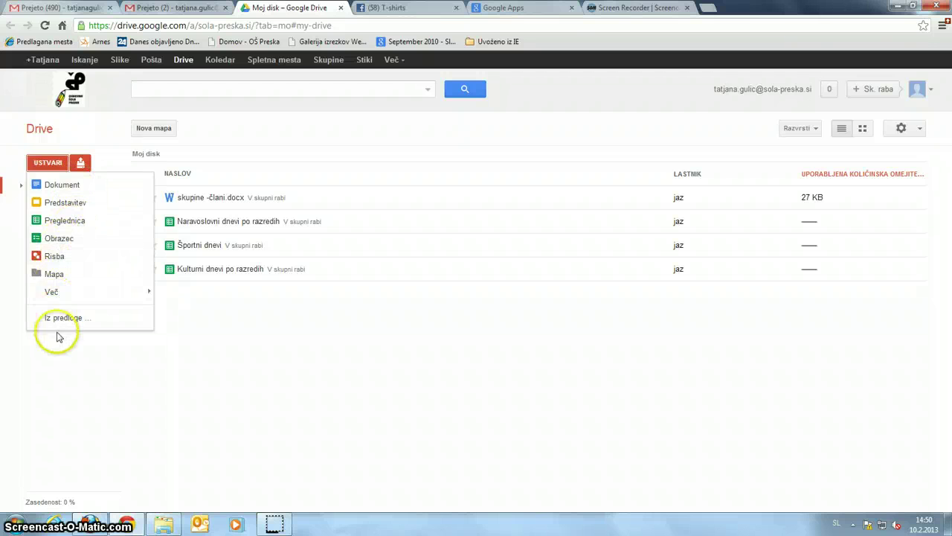
{"action": "left_click", "coordinate": [41, 165]}
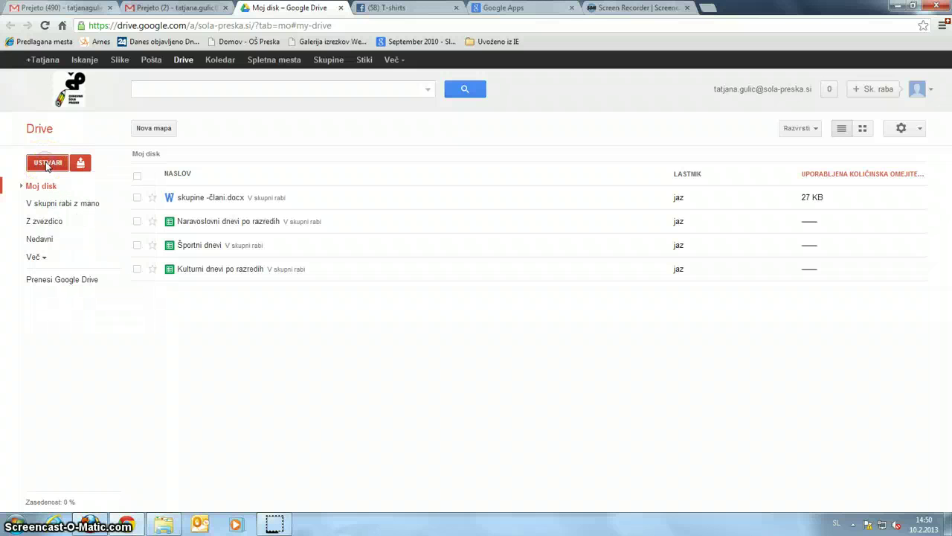